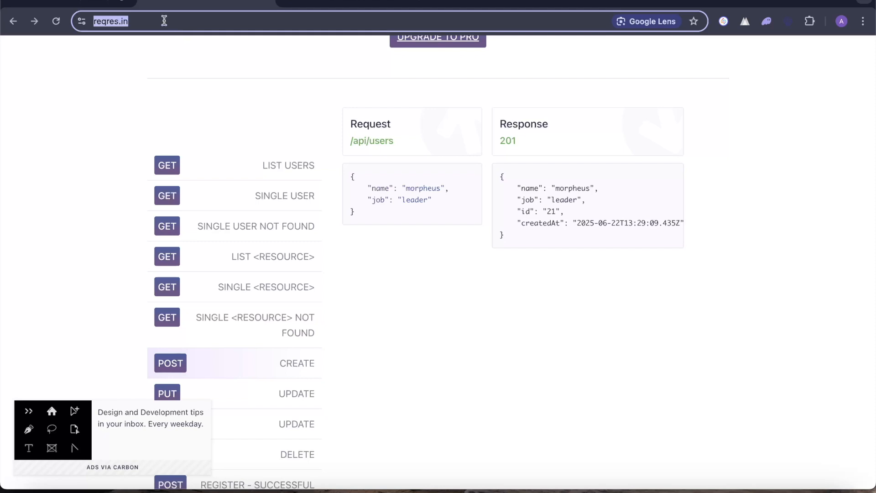
Load the POST Create example on reqres.in and copy its JSON request body
{"action": "left_click", "coordinate": [237, 362]}
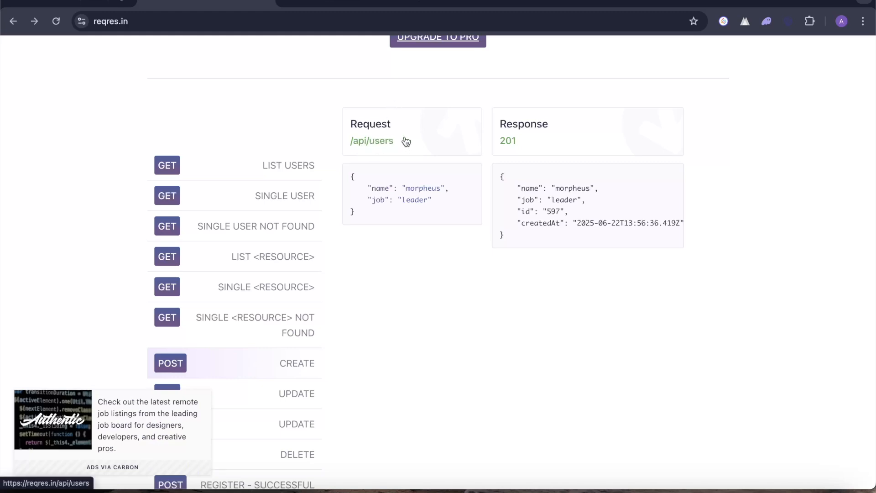
{"action": "left_click_drag", "start_coordinate": [361, 215], "coordinate": [351, 176]}
{"action": "key", "text": "super+c"}
{"action": "left_click", "coordinate": [409, 289]}
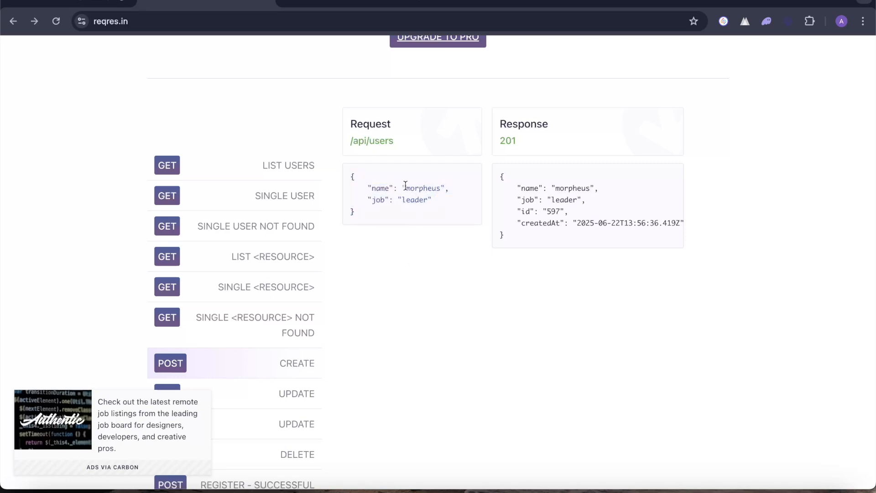
Examine the name and job values in the example's request body
{"action": "left_click_drag", "start_coordinate": [406, 186], "coordinate": [450, 184]}
{"action": "left_click_drag", "start_coordinate": [376, 198], "coordinate": [426, 198]}
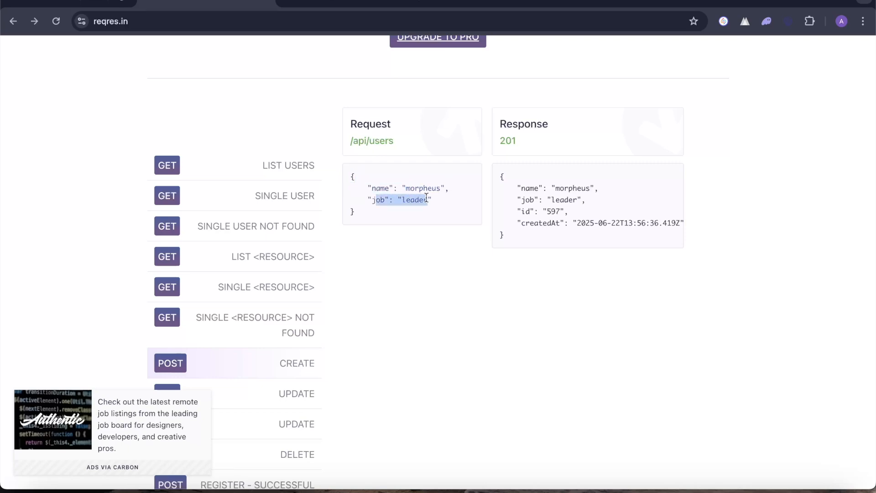
{"action": "left_click", "coordinate": [408, 242]}
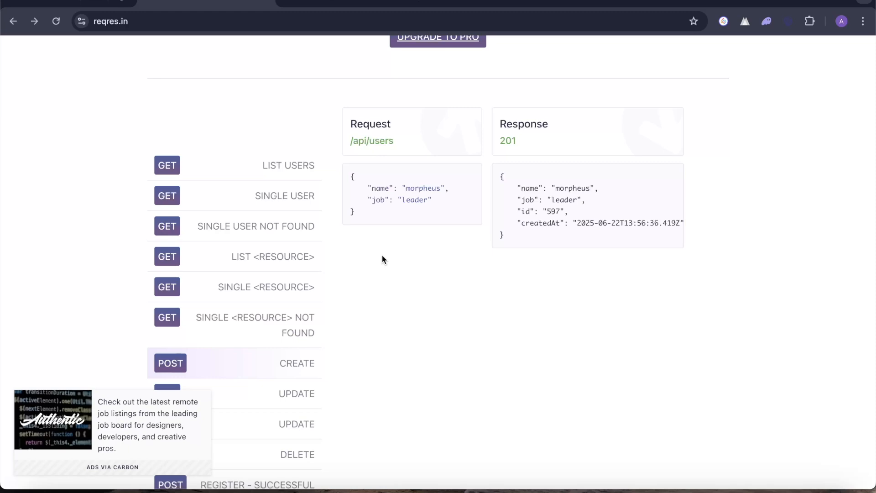
{"action": "double_click", "coordinate": [420, 188]}
{"action": "double_click", "coordinate": [413, 201]}
{"action": "double_click", "coordinate": [420, 188]}
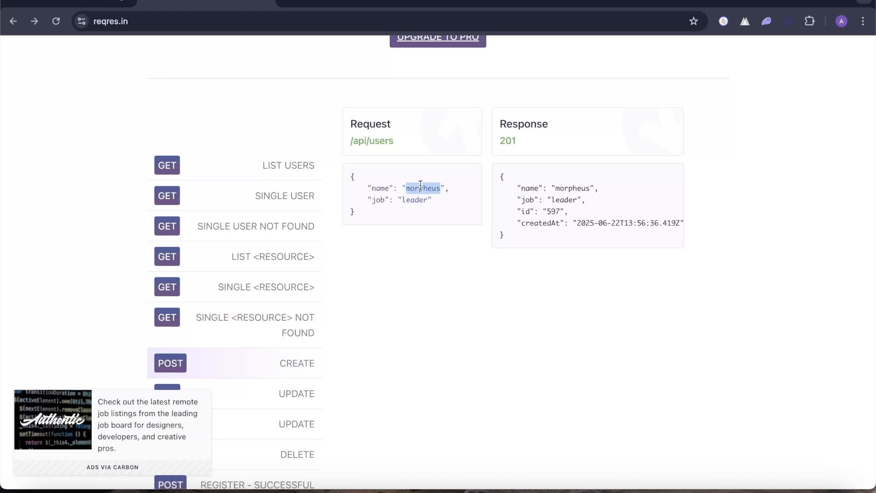
{"action": "double_click", "coordinate": [414, 199]}
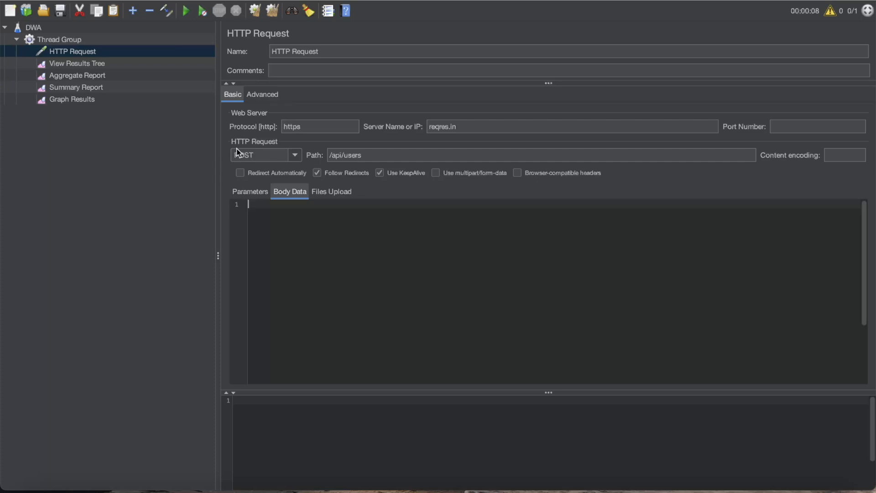
Switch to JMeter and check the HTTP Request's method, protocol, server name and path against the reqres.in example
{"action": "left_click", "coordinate": [249, 159]}
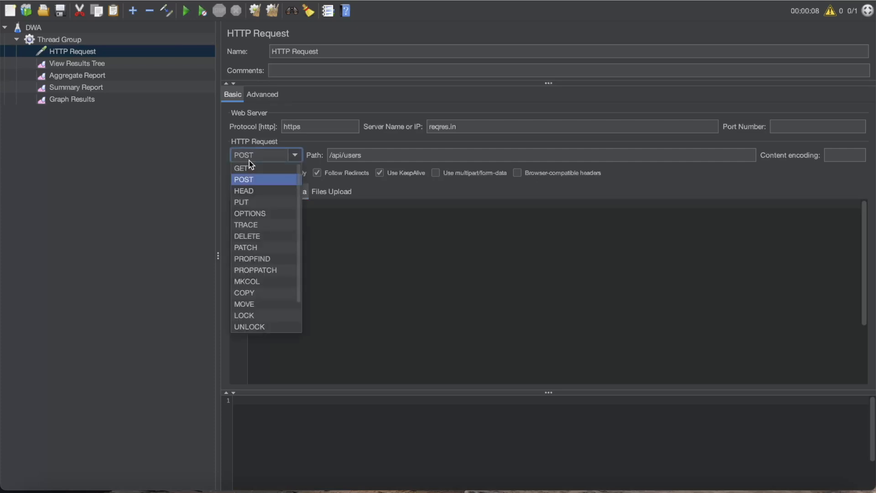
{"action": "left_click", "coordinate": [245, 181]}
{"action": "left_click", "coordinate": [311, 127]}
{"action": "left_click_drag", "start_coordinate": [460, 127], "coordinate": [421, 127]}
{"action": "key", "text": "ctrl+Left"}
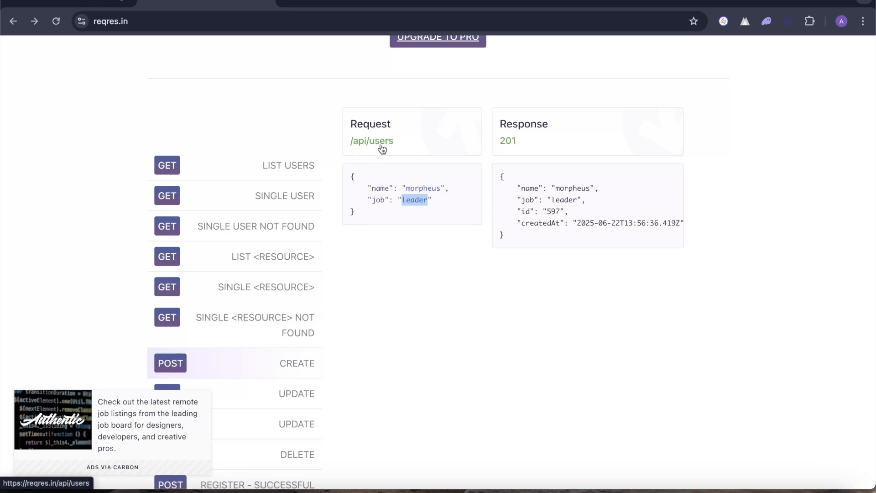
{"action": "key", "text": "ctrl+Right"}
{"action": "left_click", "coordinate": [364, 160]}
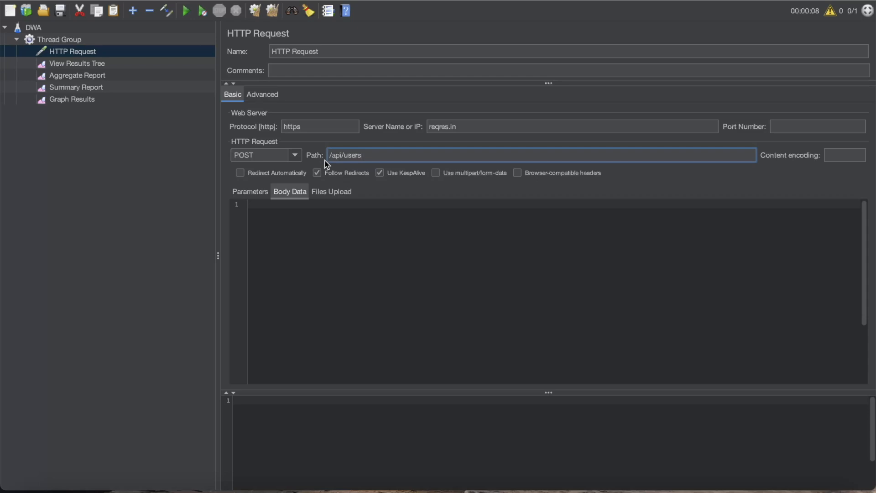
Copy the reqres.in example's JSON request body into the Body Data of JMeter's HTTP Request
{"action": "left_click", "coordinate": [283, 212]}
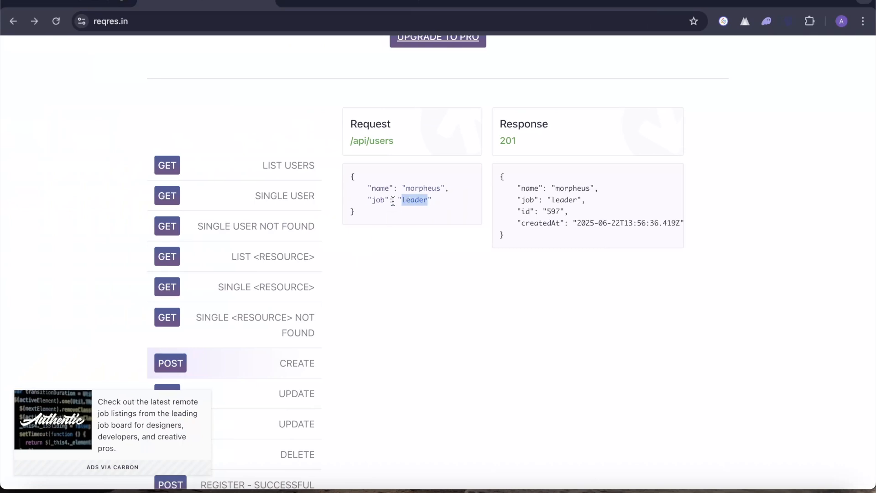
{"action": "left_click", "coordinate": [360, 213]}
{"action": "left_click_drag", "start_coordinate": [359, 212], "coordinate": [349, 182]}
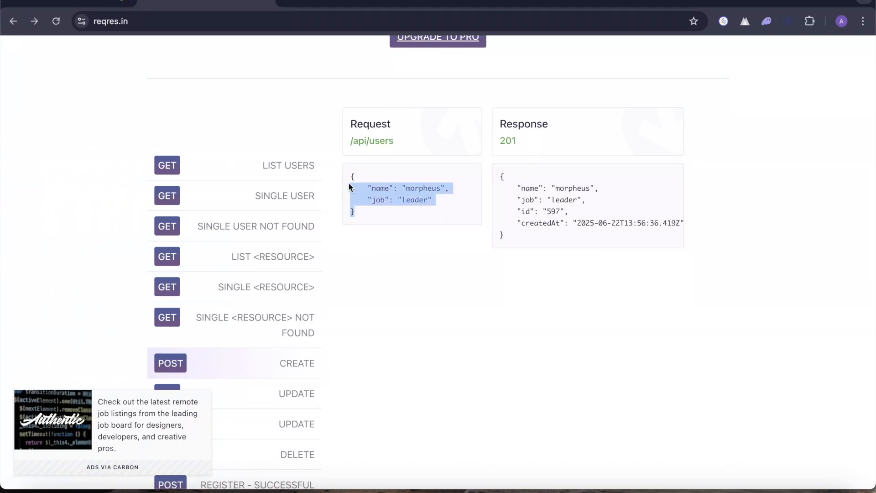
{"action": "key", "text": "ctrl+Right"}
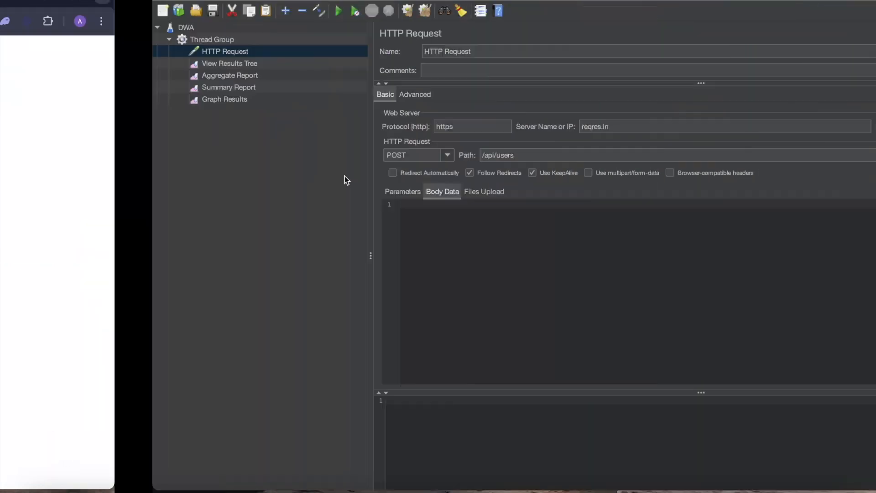
{"action": "key", "text": "super+v"}
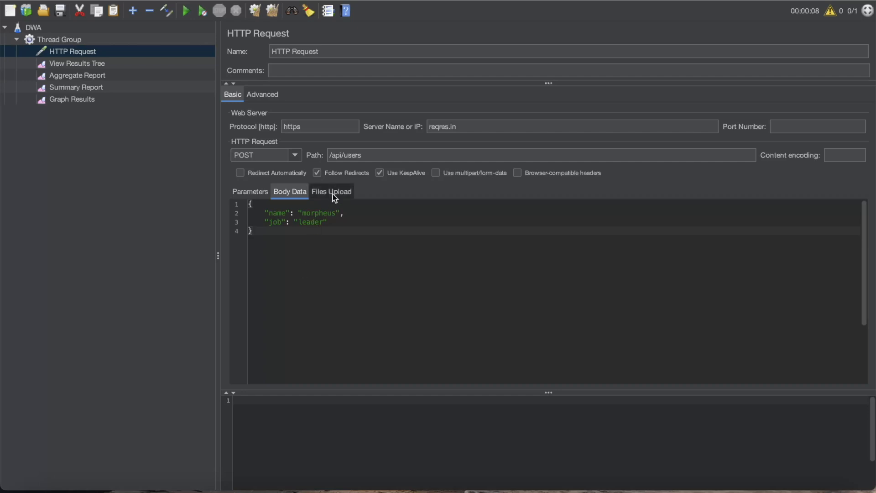
Replace the values morpheus and leader in the request body with empty ${} variable placeholders
{"action": "double_click", "coordinate": [331, 212]}
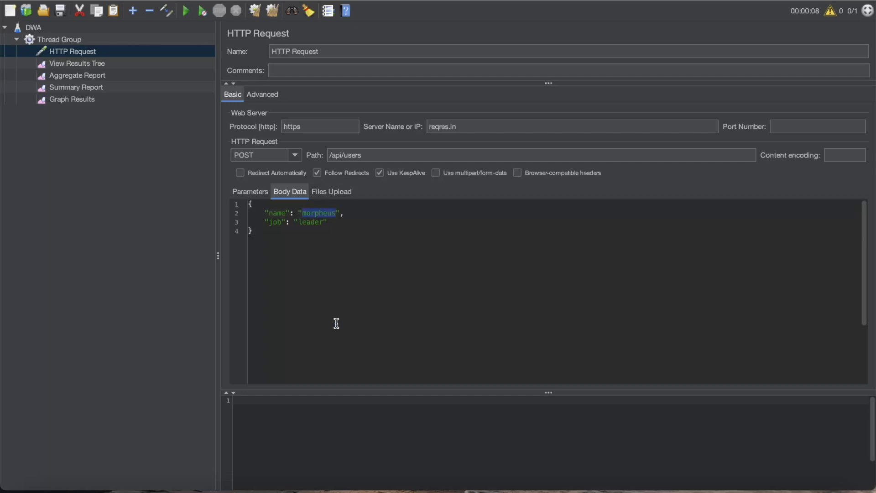
{"action": "key", "text": "BackSpace"}
{"action": "double_click", "coordinate": [311, 222]}
{"action": "key", "text": "BackSpace"}
{"action": "left_click", "coordinate": [302, 213]}
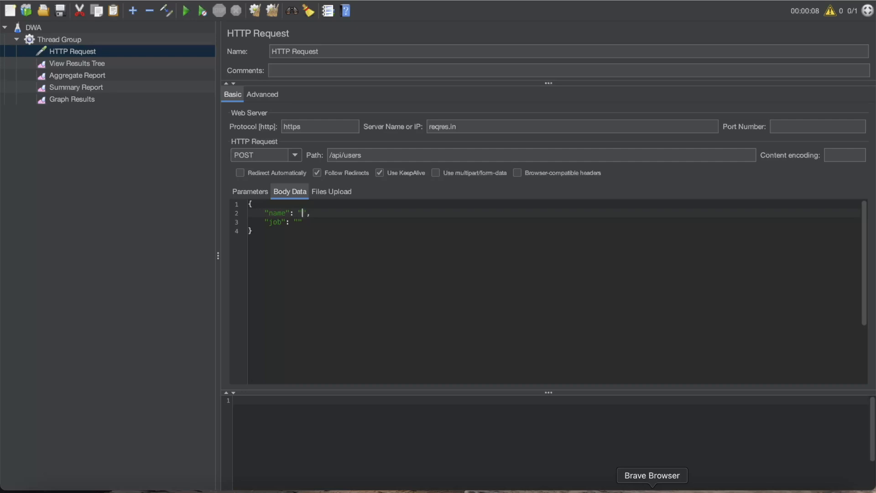
{"action": "type", "text": "${}"}
{"action": "left_click", "coordinate": [299, 222]}
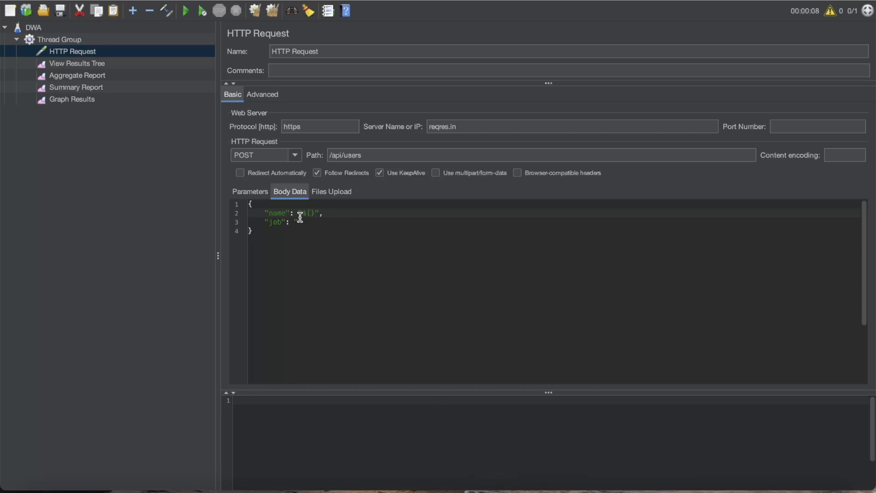
{"action": "type", "text": "${}"}
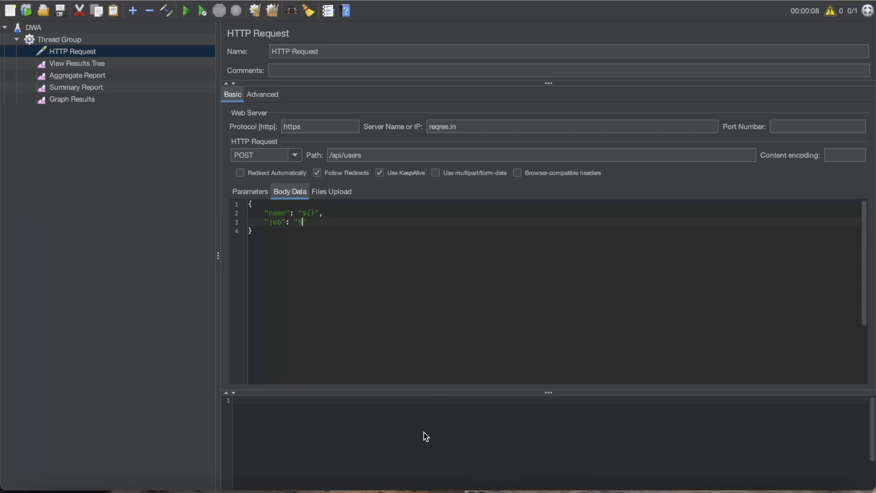
{"action": "key", "text": "BackSpace"}
{"action": "type", "text": "}"}
{"action": "left_click", "coordinate": [311, 213]}
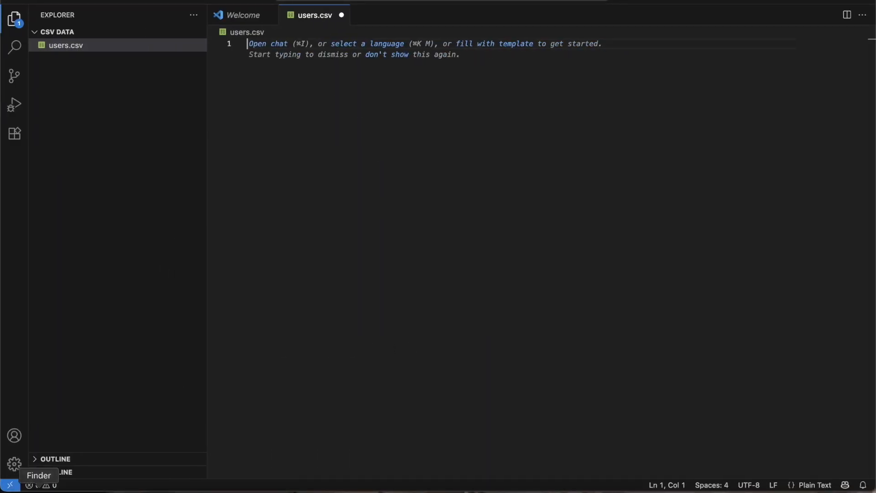
Switch to Finder and open the Performance Testing folder inside the DWA folder in Documents
{"action": "left_click", "coordinate": [41, 489]}
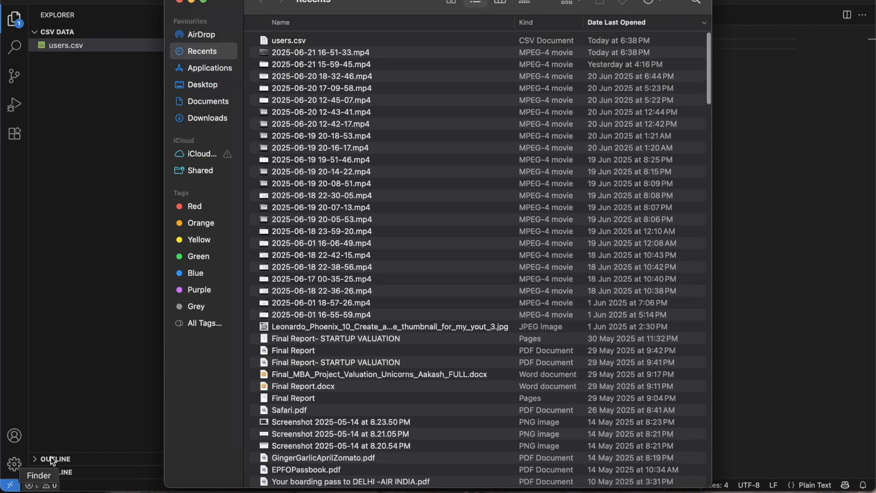
{"action": "left_click", "coordinate": [201, 103]}
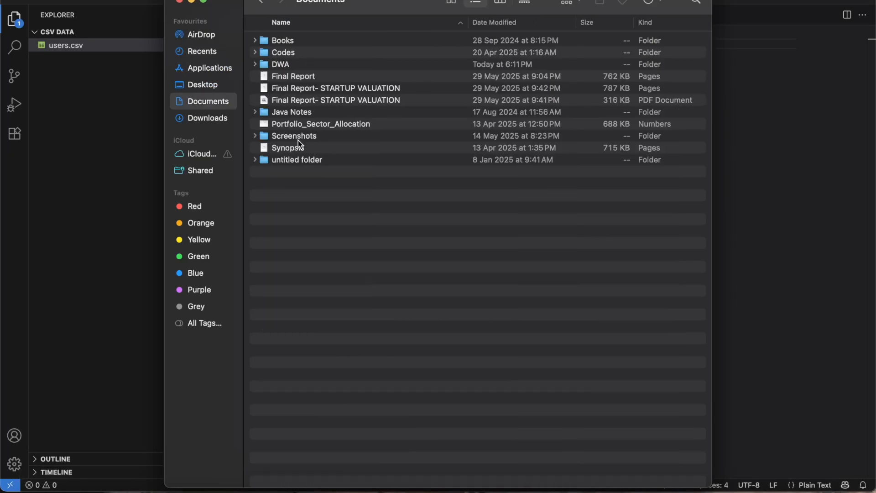
{"action": "double_click", "coordinate": [302, 64]}
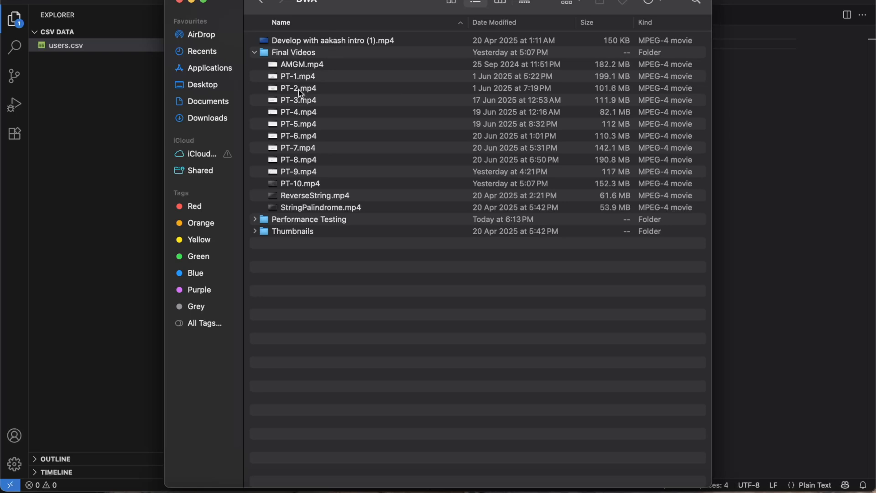
{"action": "double_click", "coordinate": [309, 220]}
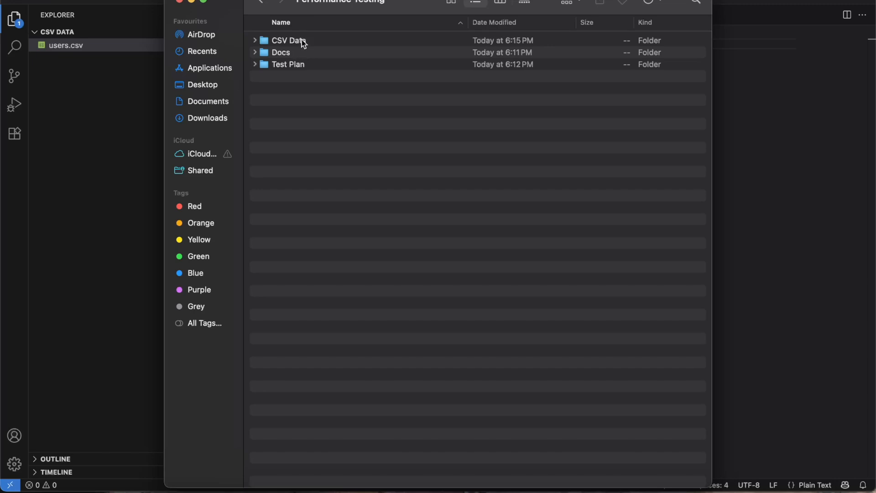
Examine the contents of the Test Plan, CSV Data and Docs folders, and open CSV Data
{"action": "left_click", "coordinate": [300, 69]}
{"action": "left_click", "coordinate": [254, 64]}
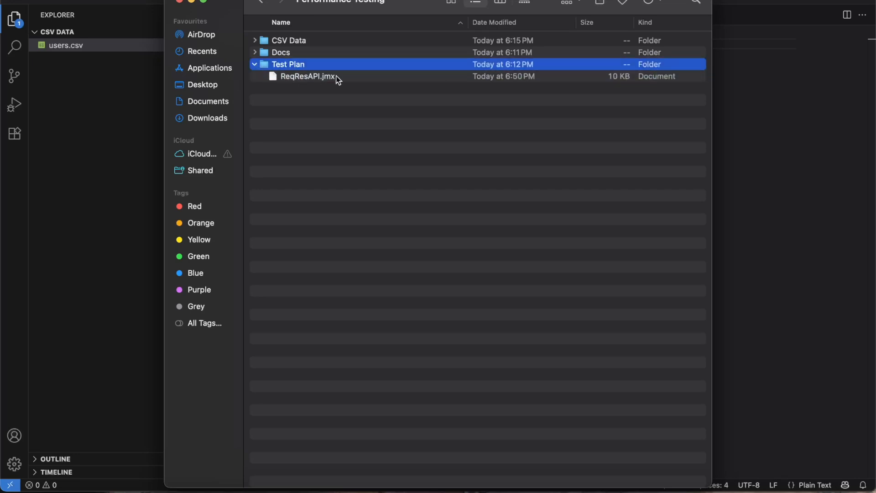
{"action": "left_click", "coordinate": [254, 64]}
{"action": "left_click", "coordinate": [255, 40]}
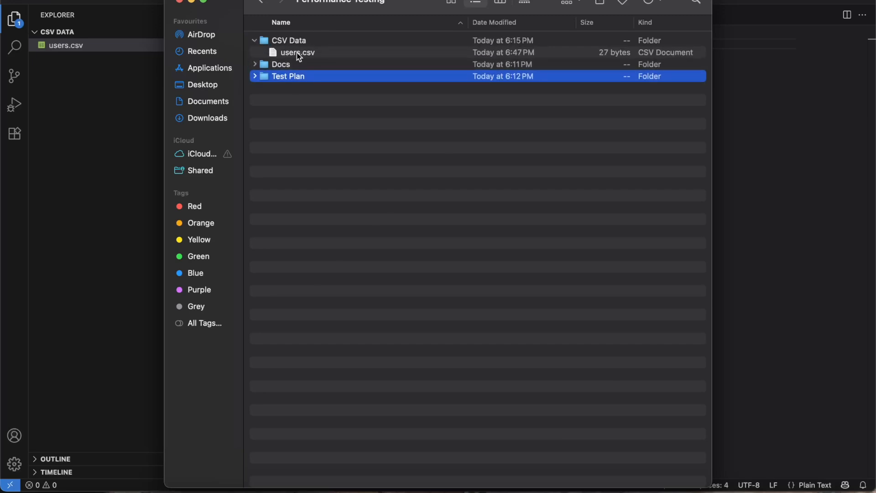
{"action": "left_click", "coordinate": [254, 64]}
{"action": "left_click", "coordinate": [254, 76]}
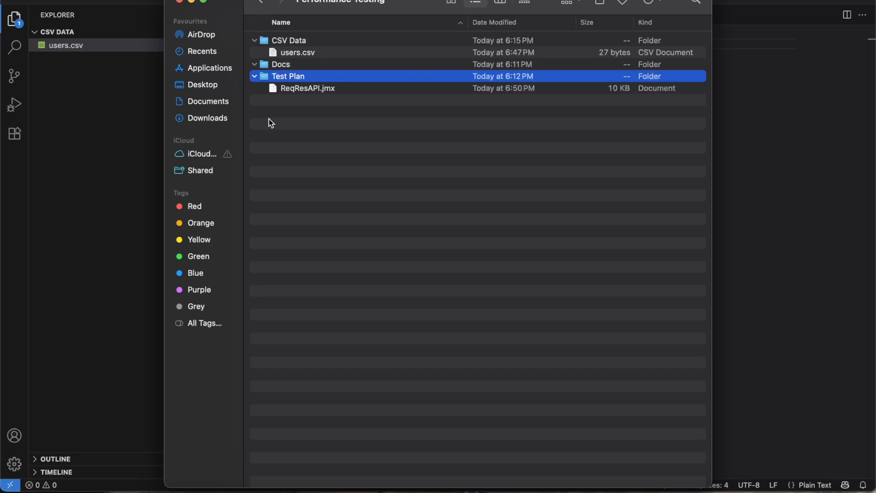
{"action": "double_click", "coordinate": [292, 40]}
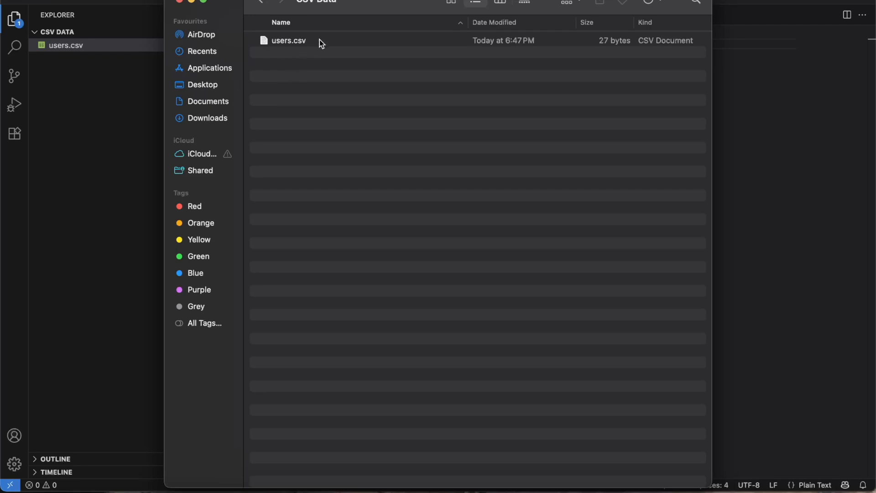
{"action": "key", "text": "ctrl+Right"}
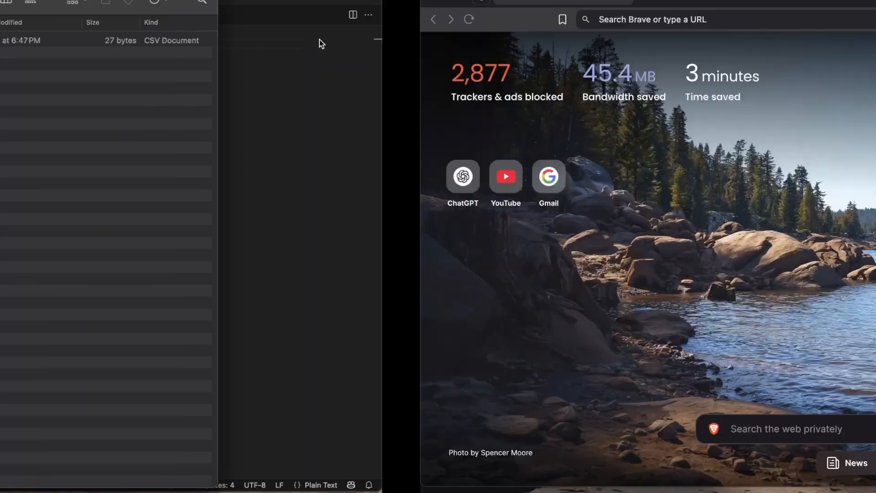
{"action": "key", "text": "ctrl+Right"}
{"action": "key", "text": "ctrl+Left"}
{"action": "key", "text": "ctrl+Left"}
{"action": "key", "text": "ctrl+Left"}
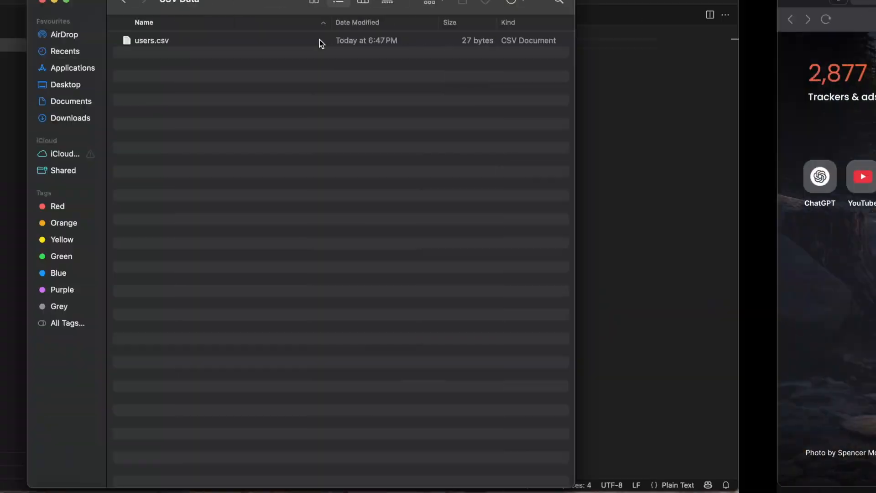
{"action": "key", "text": "ctrl+Left"}
{"action": "key", "text": "ctrl+Left"}
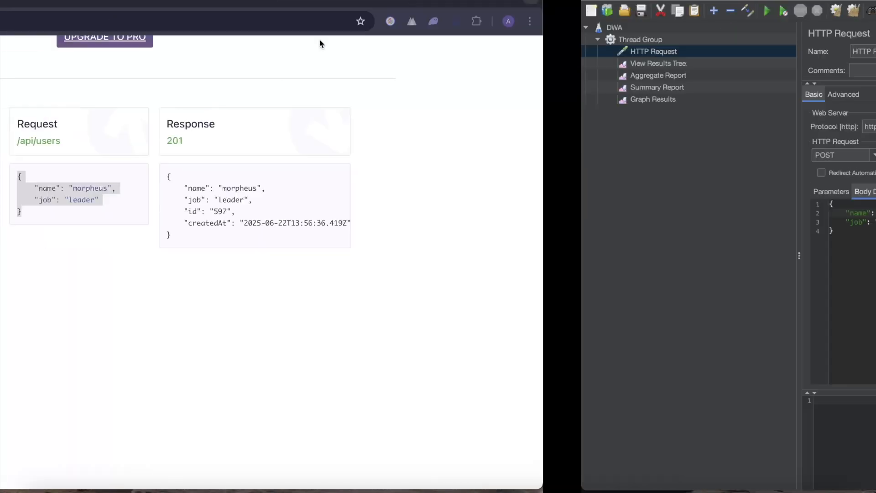
{"action": "key", "text": "ctrl+Right"}
{"action": "key", "text": "ctrl+Right"}
{"action": "key", "text": "ctrl+Right"}
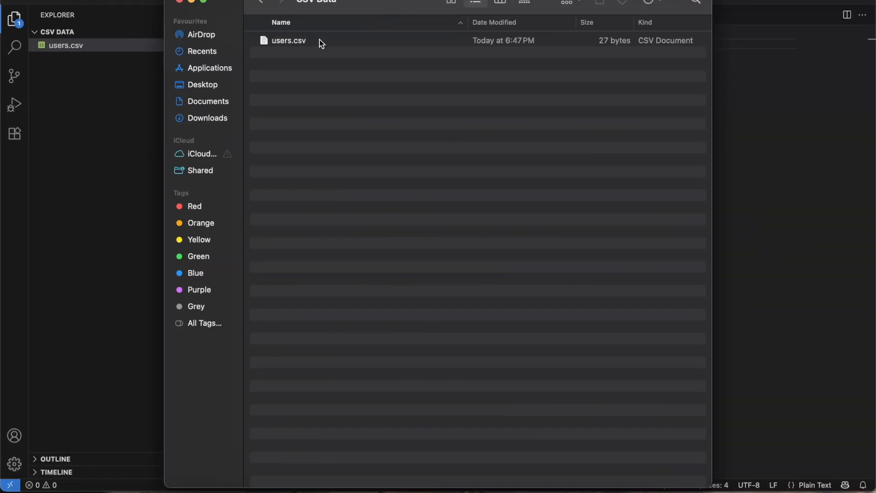
Switch to VS Code with the users.csv file open
{"action": "left_click", "coordinate": [718, 74]}
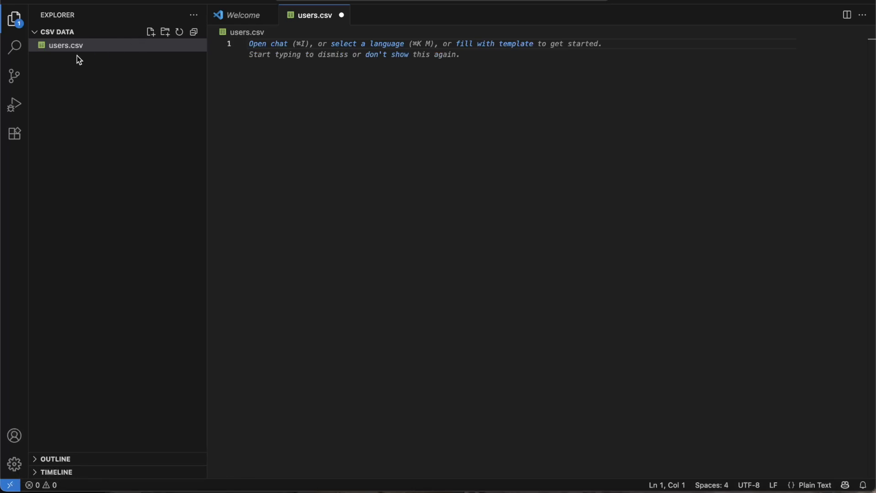
{"action": "left_click", "coordinate": [150, 32]}
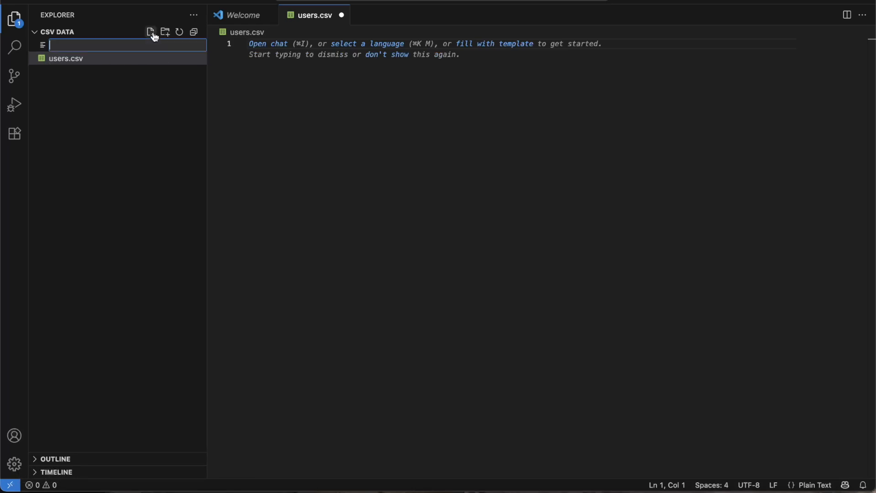
{"action": "type", "text": "rt"}
{"action": "key", "text": "BackSpace"}
{"action": "key", "text": "BackSpace"}
{"action": "key", "text": "BackSpace"}
{"action": "left_click", "coordinate": [57, 160]}
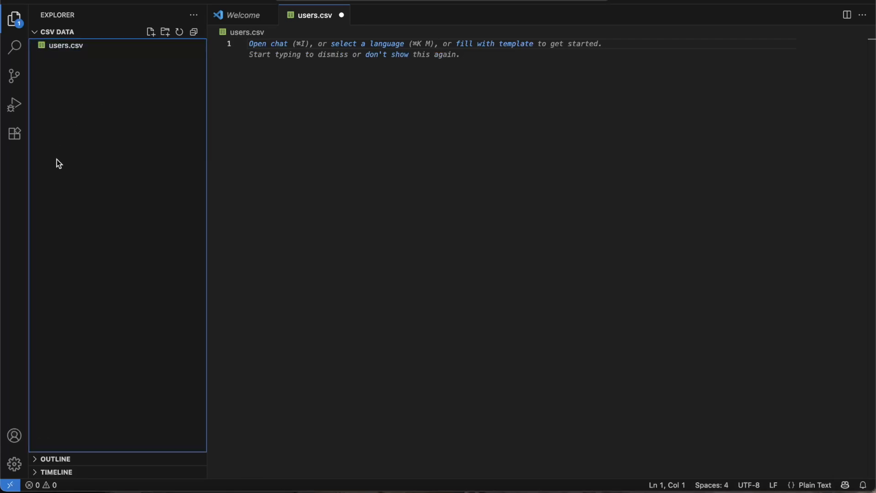
Switch to JMeter and check the name and job keys in the HTTP Request body for the users.csv columns
{"action": "left_click", "coordinate": [256, 109]}
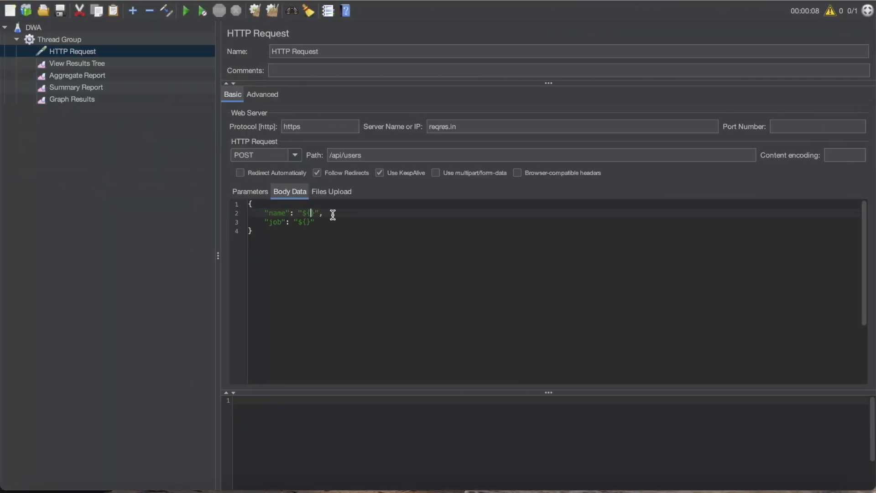
{"action": "double_click", "coordinate": [274, 212]}
{"action": "left_click", "coordinate": [274, 218]}
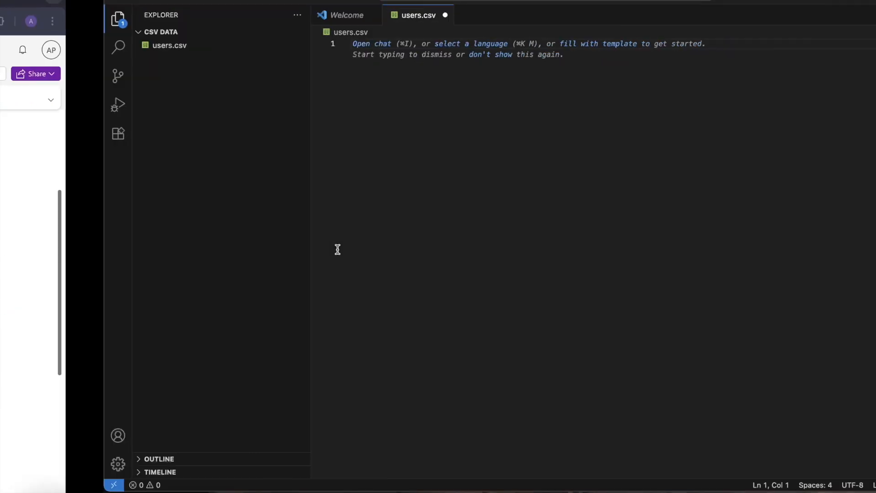
Enter the header row name,jobs on the first line of users.csv
{"action": "type", "text": "name"}
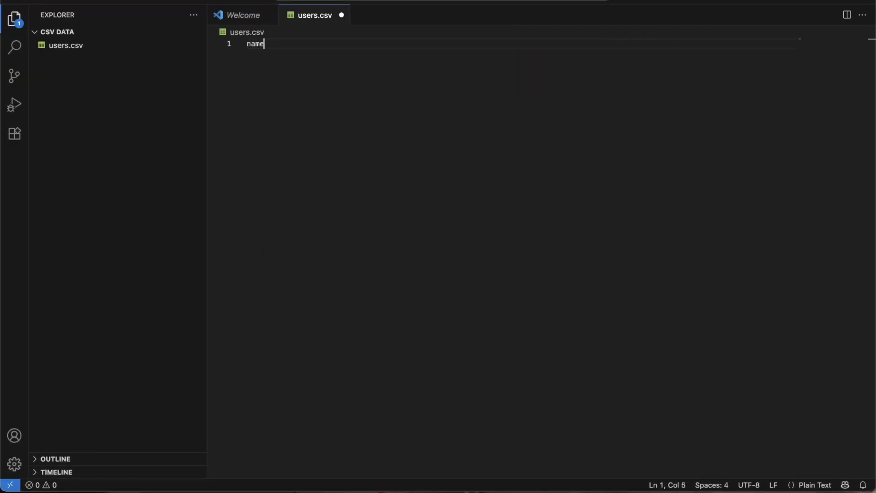
{"action": "type", "text": ","}
{"action": "key", "text": "BackSpace"}
{"action": "type", "text": "jobs"}
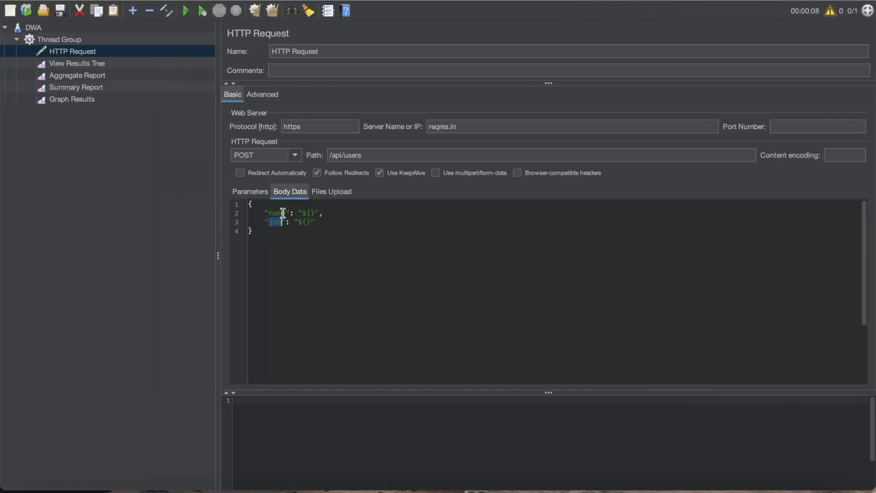
Compare the users.csv column headers with the name and job keys in JMeter's HTTP Request body, and return to VS Code
{"action": "left_click_drag", "start_coordinate": [269, 213], "coordinate": [282, 213]}
{"action": "double_click", "coordinate": [276, 222]}
{"action": "key", "text": "ctrl+Right"}
{"action": "key", "text": "ctrl+Right"}
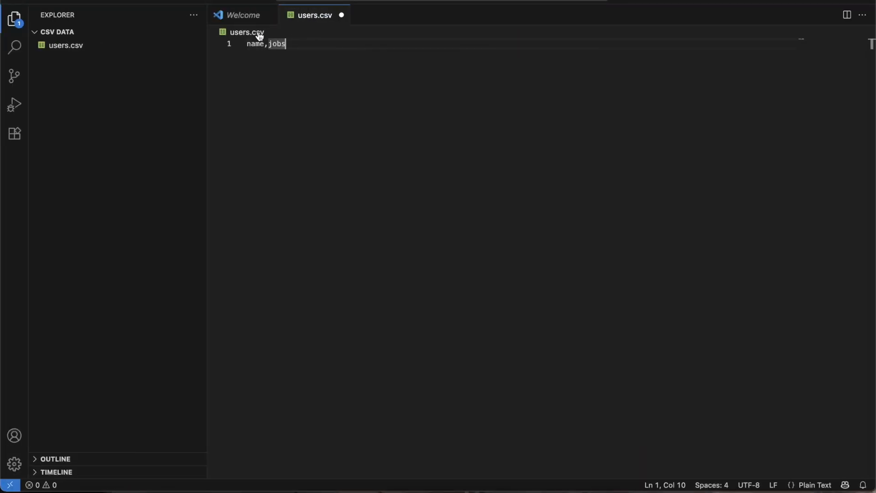
{"action": "double_click", "coordinate": [256, 44]}
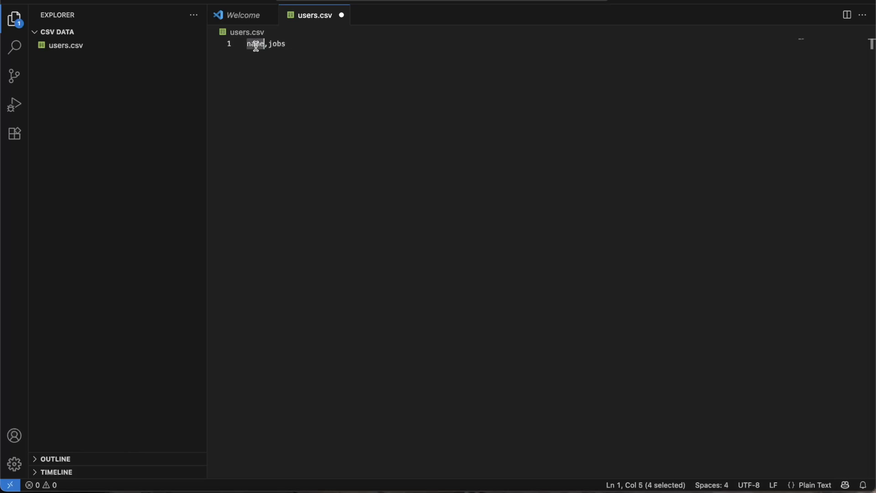
{"action": "key", "text": "ctrl+Left"}
{"action": "key", "text": "ctrl+Left"}
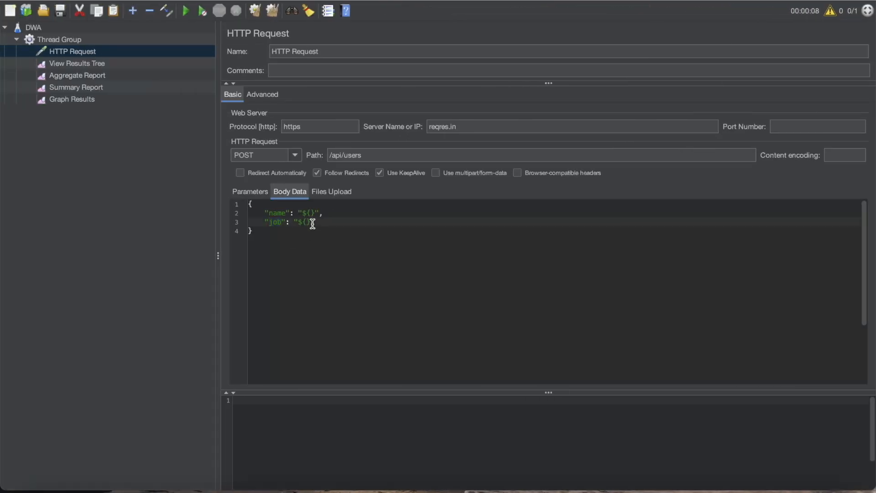
{"action": "key", "text": "ctrl+Right"}
{"action": "key", "text": "ctrl+Right"}
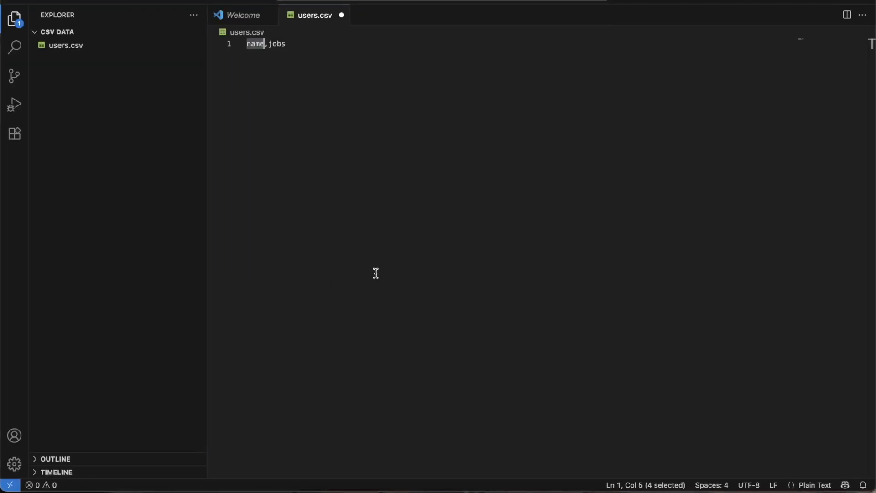
Rename the first column header in users.csv to user
{"action": "type", "text": "user"}
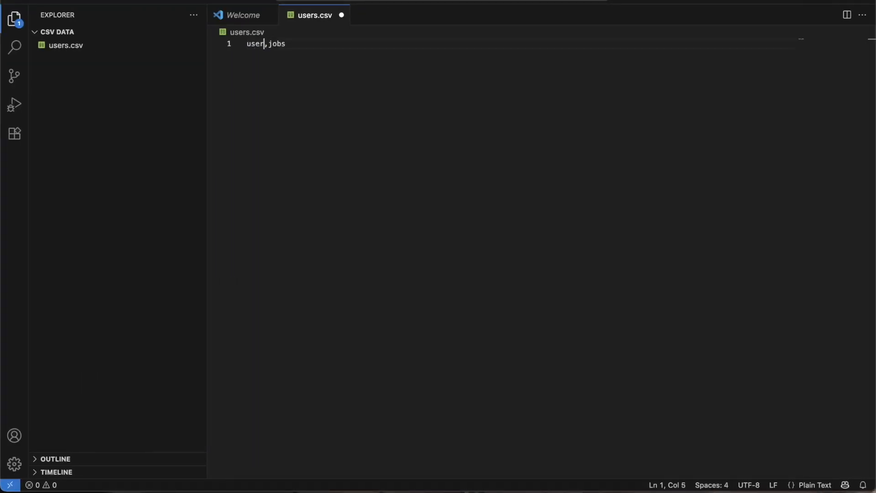
{"action": "double_click", "coordinate": [286, 44]}
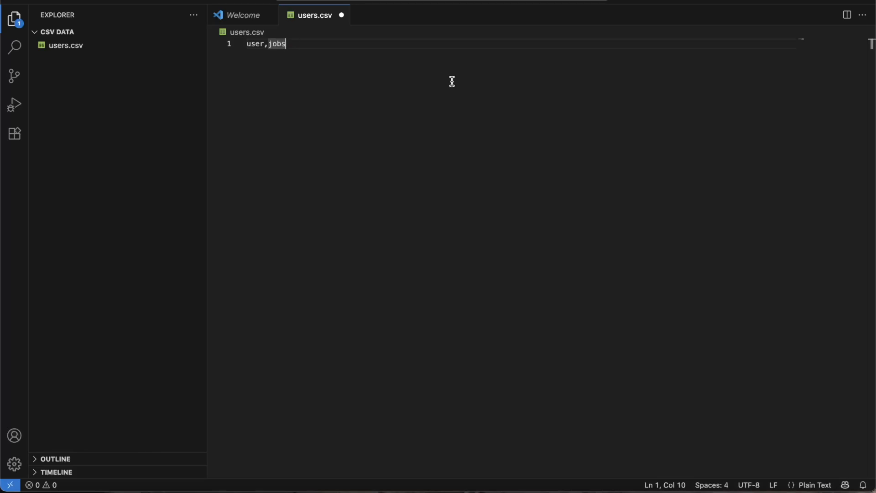
{"action": "left_click", "coordinate": [258, 43]}
{"action": "left_click", "coordinate": [289, 44]}
Switch to JMeter and complete the body variables as ${user} for name and ${jobs} for job
{"action": "key", "text": "ctrl+Left"}
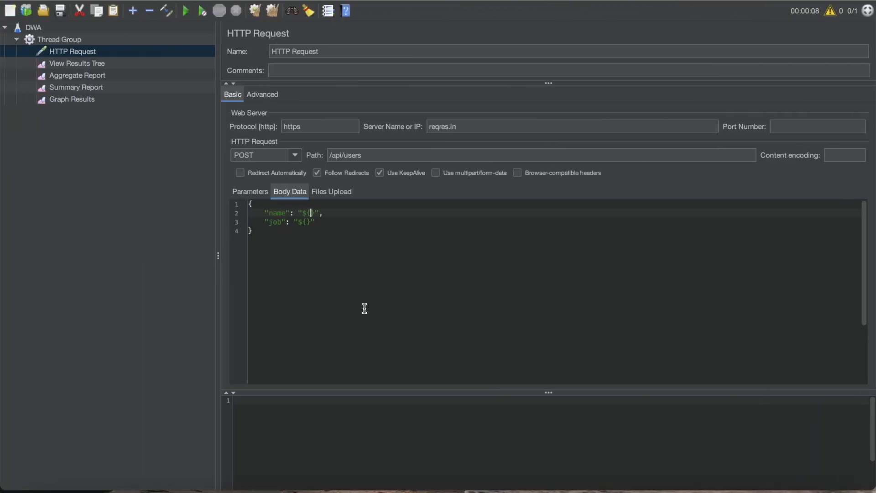
{"action": "type", "text": "user"}
{"action": "left_click", "coordinate": [305, 221]}
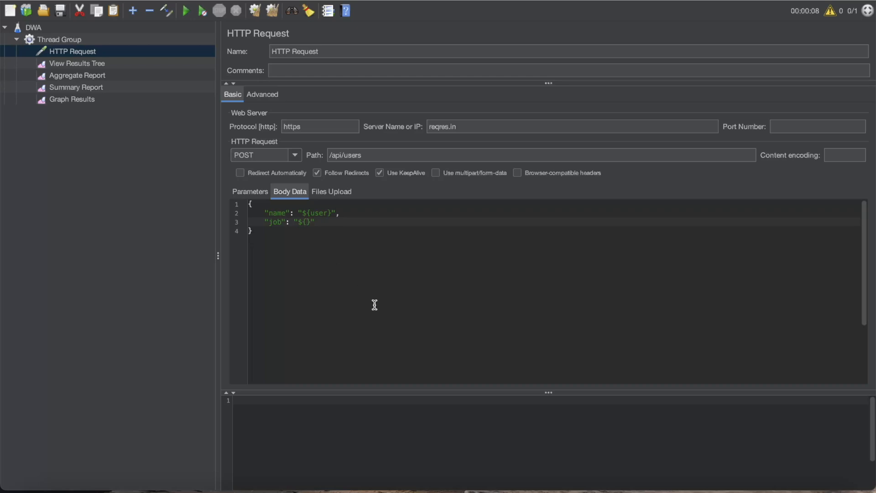
{"action": "type", "text": "jobs"}
Switch to VS Code and add a first data row to users.csv with a sample first name and the job Engineer
{"action": "key", "text": "ctrl+Right"}
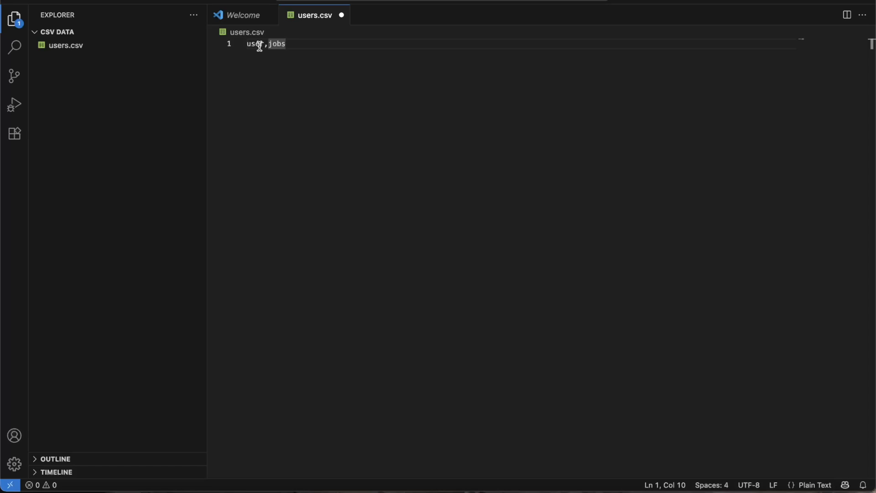
{"action": "left_click", "coordinate": [291, 45]}
{"action": "left_click", "coordinate": [257, 45]}
{"action": "left_click", "coordinate": [281, 44]}
{"action": "left_click", "coordinate": [348, 61]}
{"action": "key", "text": "Return"}
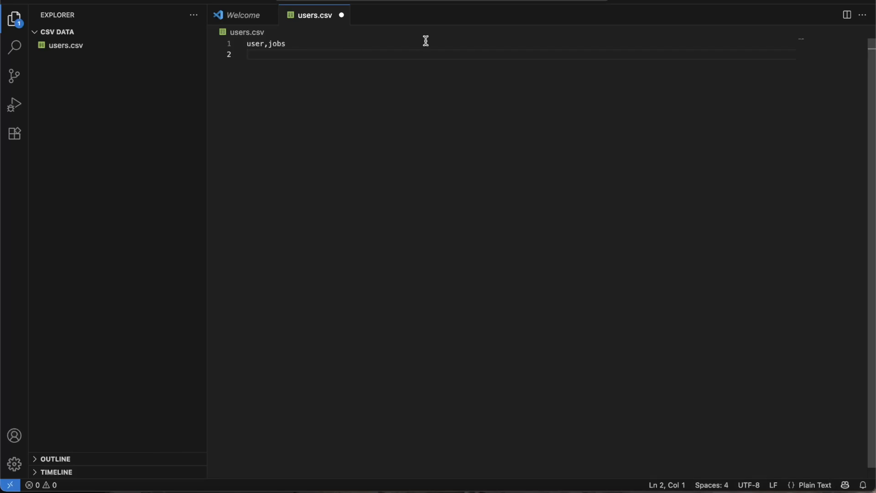
{"action": "type", "text": "Shane, Engineer"}
{"action": "key", "text": "Return"}
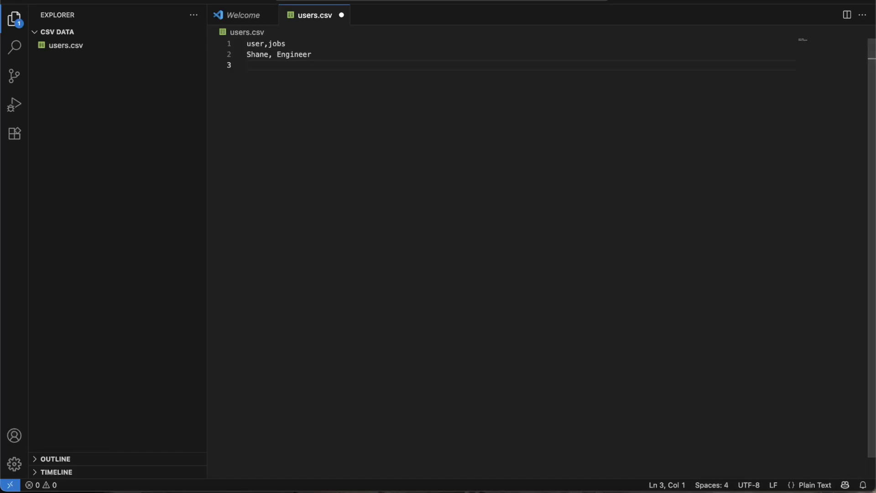
Add two more rows of sample first names with the jobs Doctor and Artist to users.csv, and save the file
{"action": "type", "text": "Ma"}
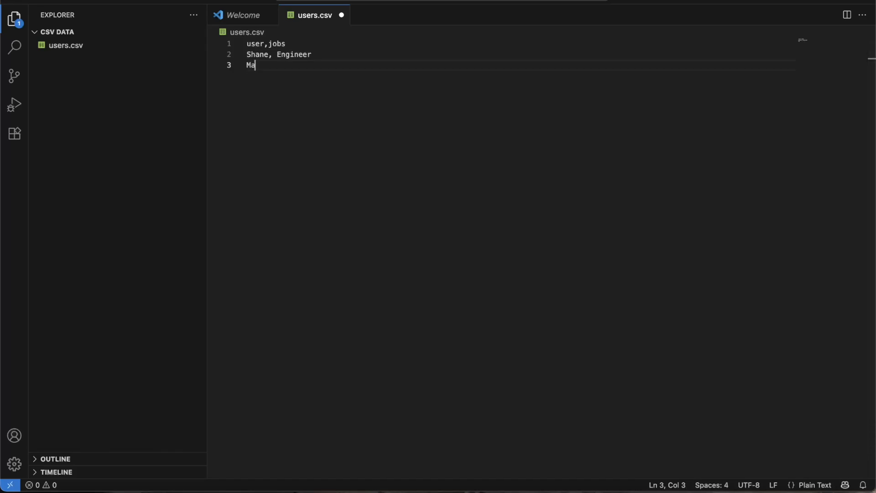
{"action": "type", "text": "ria, Doctor"}
{"action": "key", "text": "Return"}
{"action": "type", "text": "Sa"}
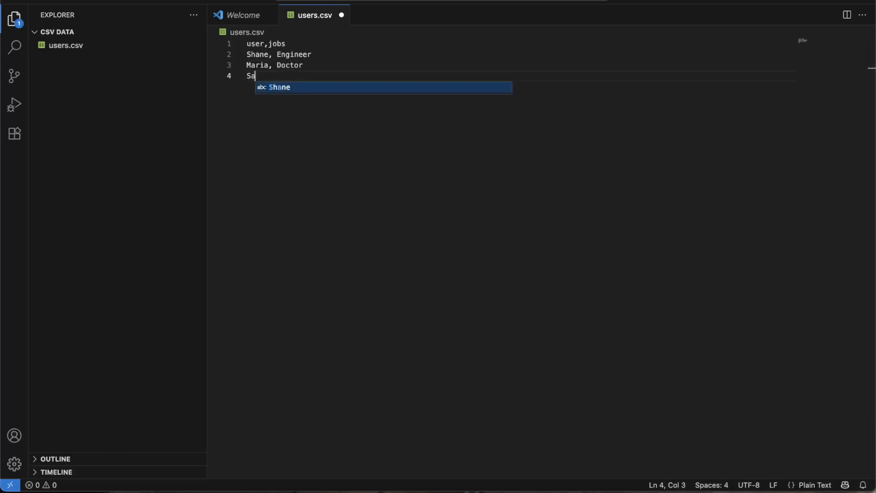
{"action": "type", "text": "rah, "}
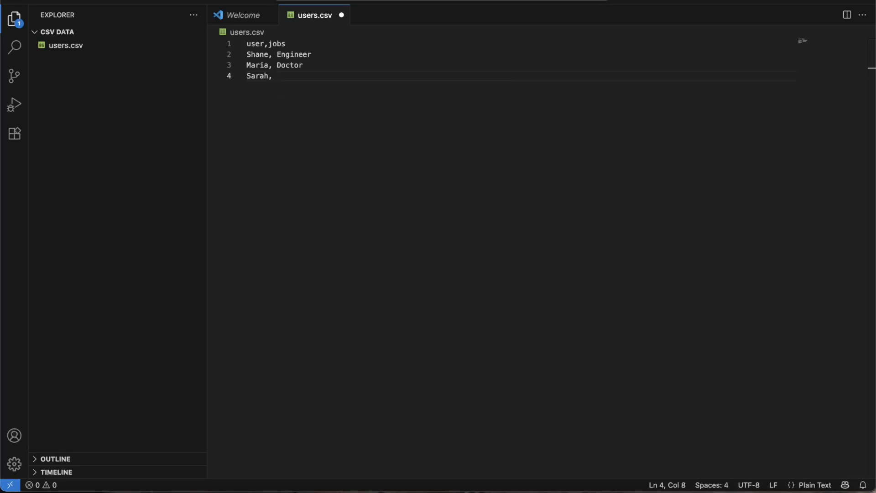
{"action": "type", "text": "Artist"}
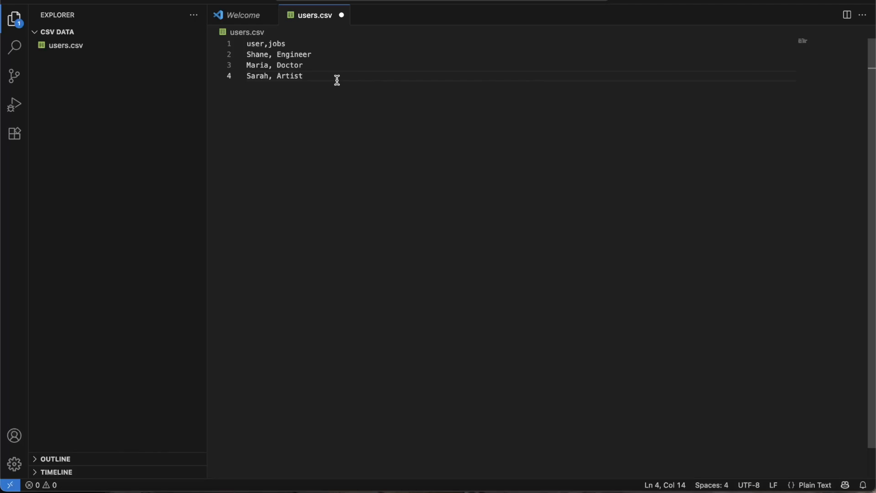
{"action": "key", "text": "ctrl+s"}
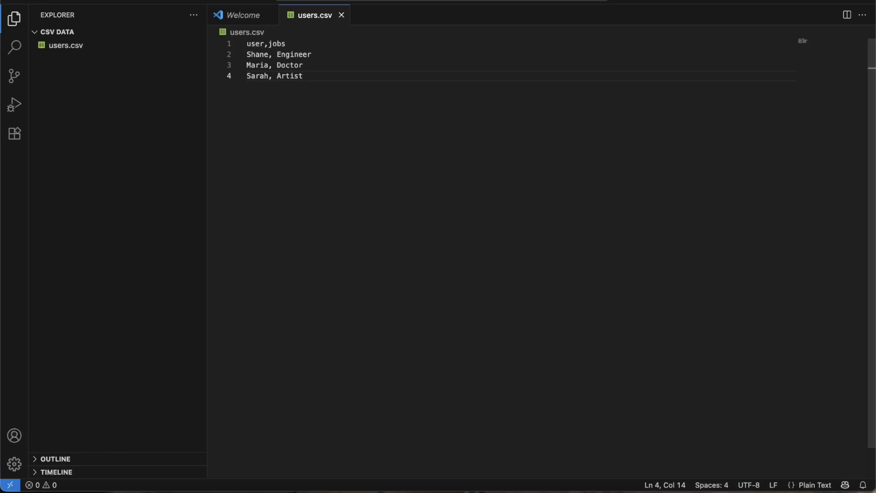
Switch to Finder, open users.csv as a spreadsheet to check its columns and rows, and close both windows
{"action": "left_click", "coordinate": [9, 475]}
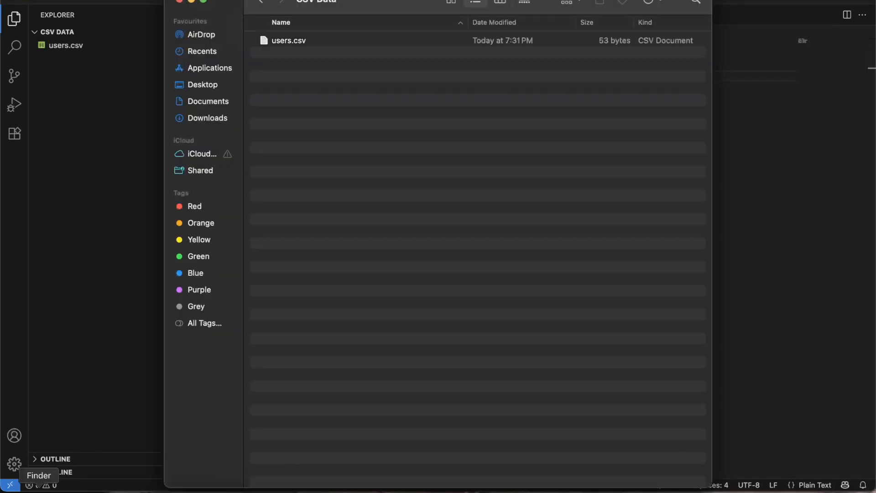
{"action": "left_click", "coordinate": [291, 39]}
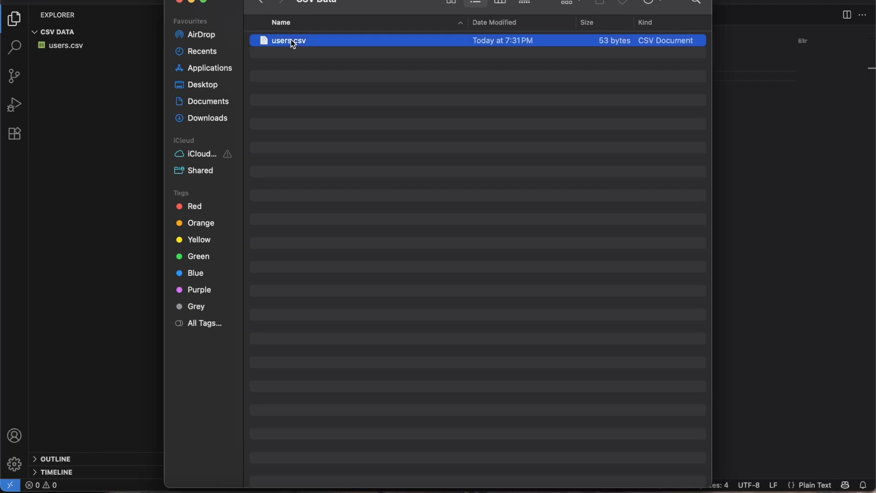
{"action": "left_click", "coordinate": [291, 39]}
{"action": "key", "text": "Escape"}
{"action": "double_click", "coordinate": [308, 41]}
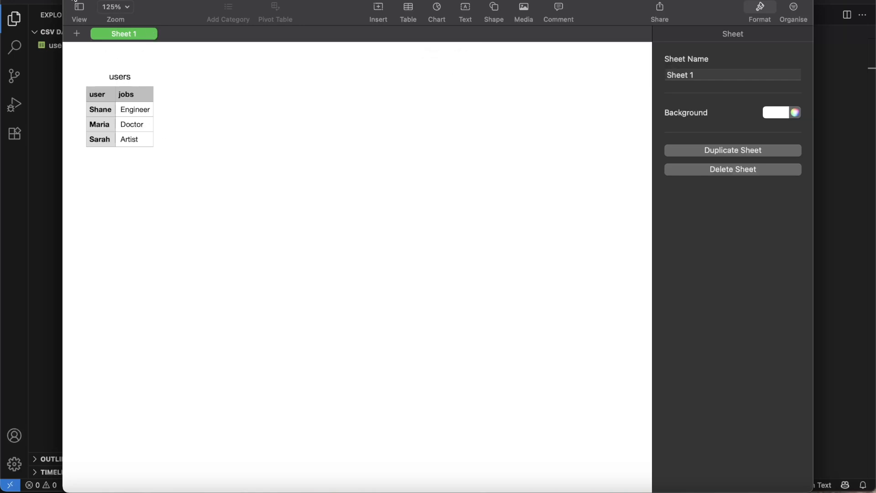
{"action": "left_click", "coordinate": [74, 2]}
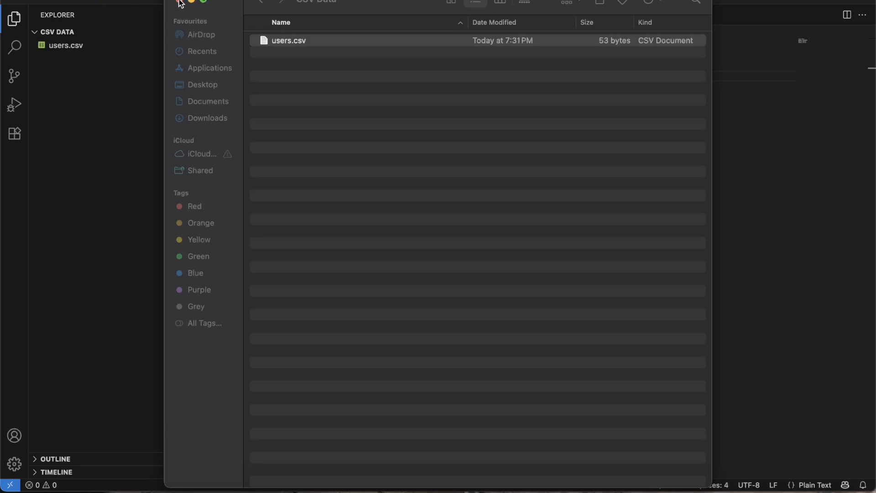
{"action": "left_click", "coordinate": [179, 2]}
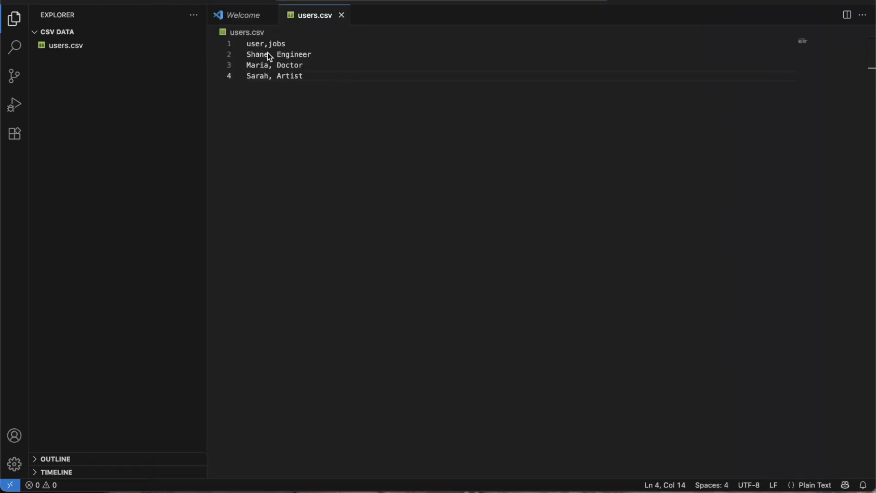
Switch to JMeter and add a CSV Data Set Config element to the Thread Group
{"action": "key", "text": "ctrl+Left"}
{"action": "key", "text": "ctrl+Left"}
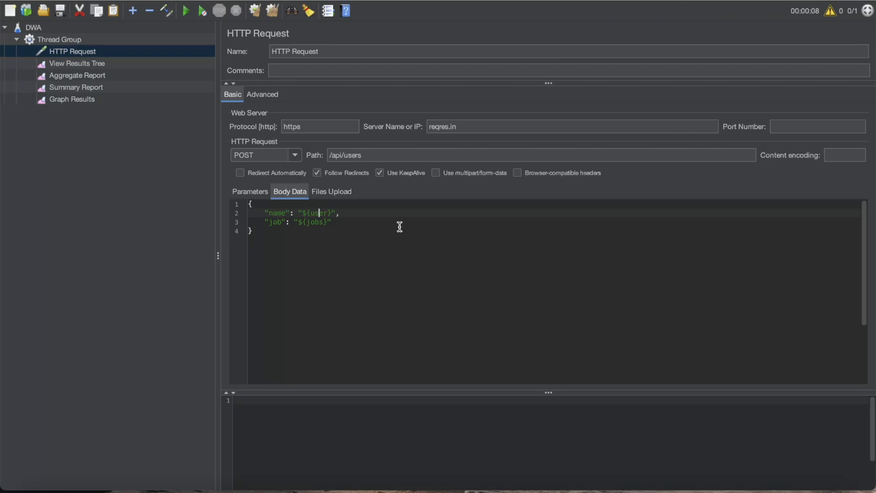
{"action": "left_click", "coordinate": [315, 223]}
{"action": "right_click", "coordinate": [59, 42]}
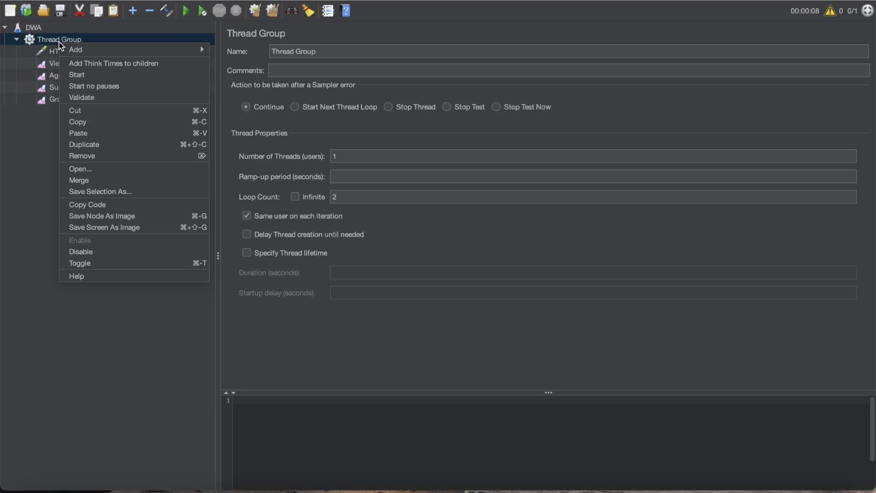
{"action": "mouse_move", "coordinate": [77, 50]}
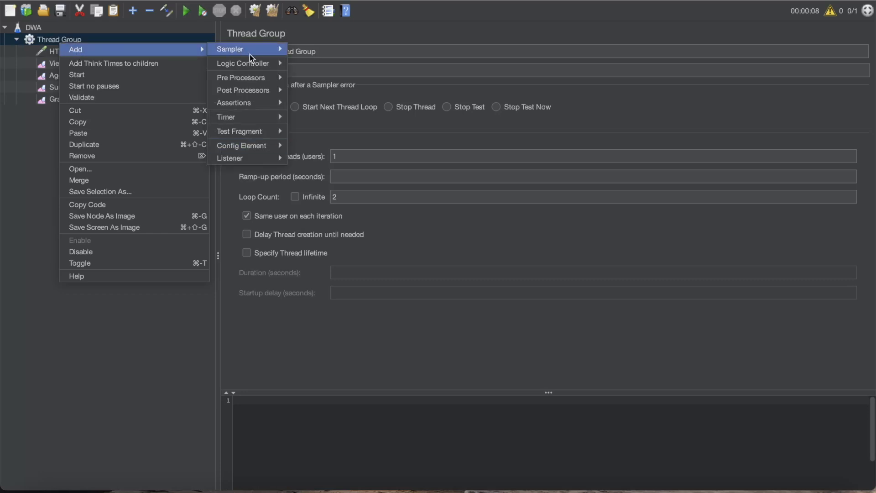
{"action": "mouse_move", "coordinate": [252, 150]}
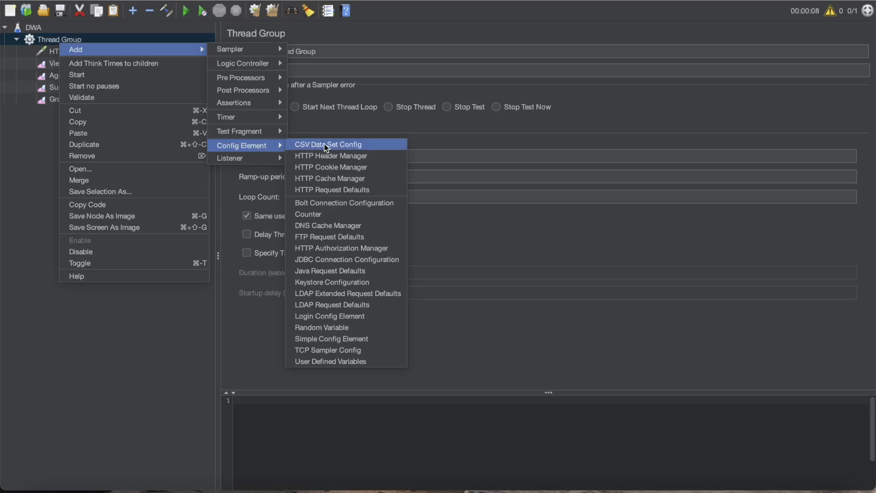
{"action": "left_click", "coordinate": [374, 145]}
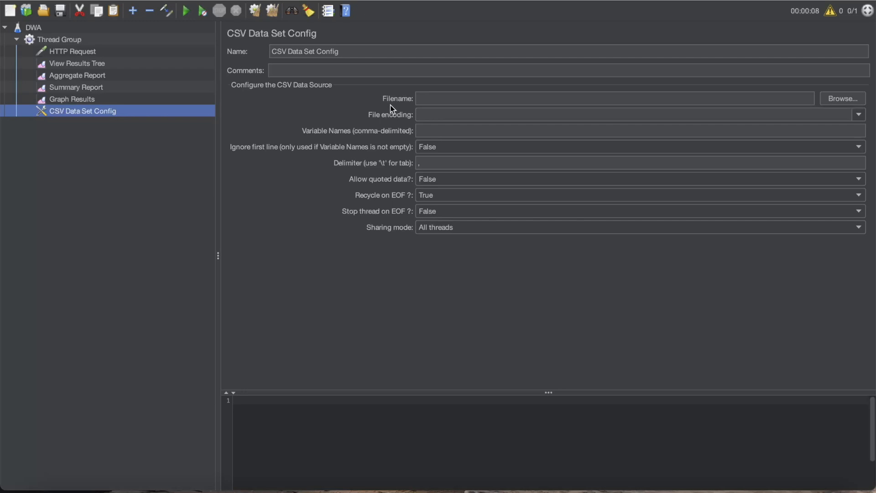
Set the CSV data source file to users.csv from the CSV Data folder
{"action": "left_click", "coordinate": [852, 101]}
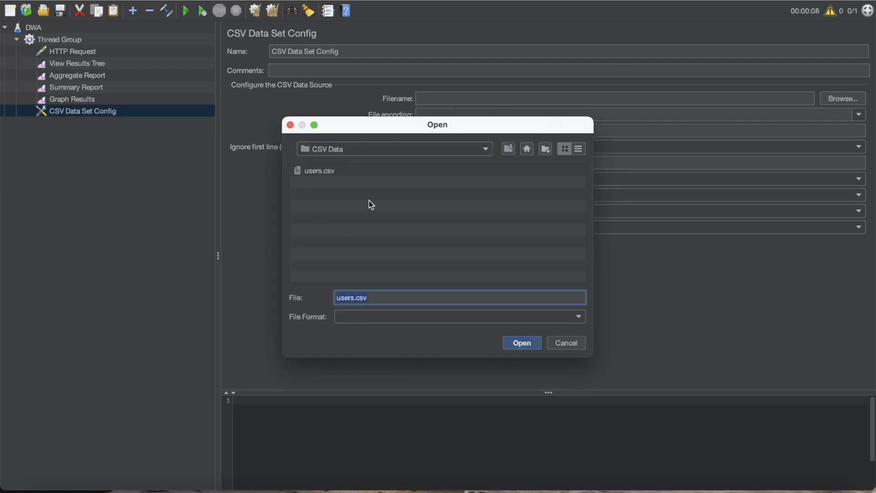
{"action": "left_click", "coordinate": [329, 172]}
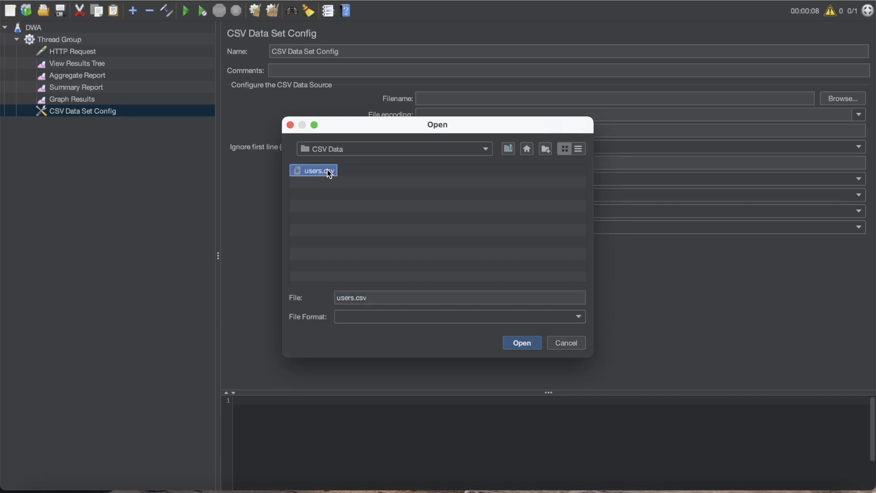
{"action": "left_click", "coordinate": [529, 346]}
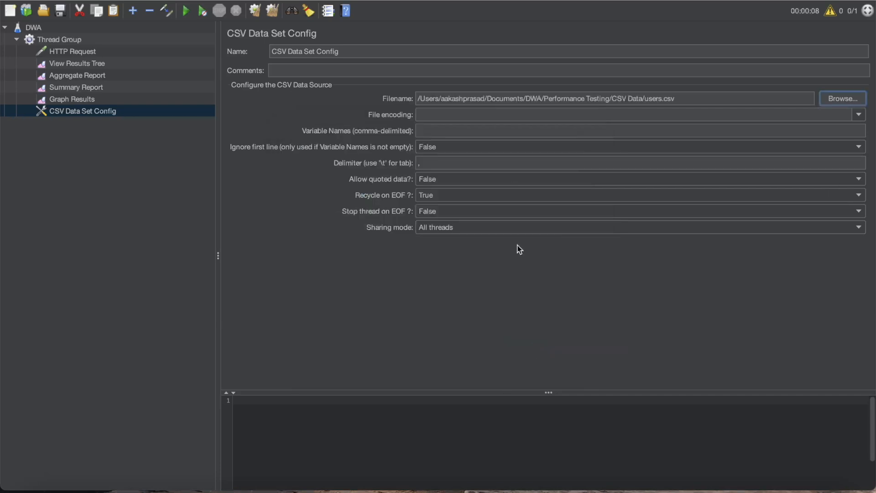
Check the header row of users.csv in VS Code and set the CSV Data Set Config variable names to user,jobs
{"action": "left_click", "coordinate": [453, 129]}
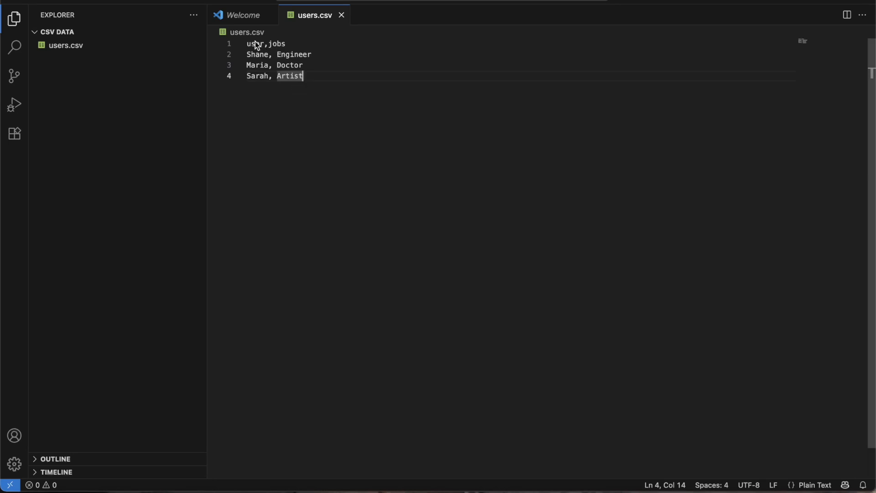
{"action": "left_click", "coordinate": [671, 42]}
{"action": "left_click", "coordinate": [271, 44]}
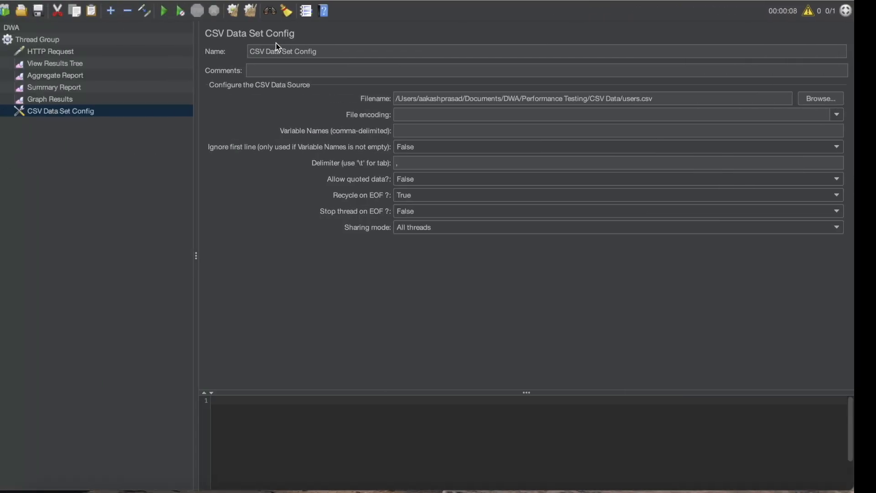
{"action": "type", "text": "user"}
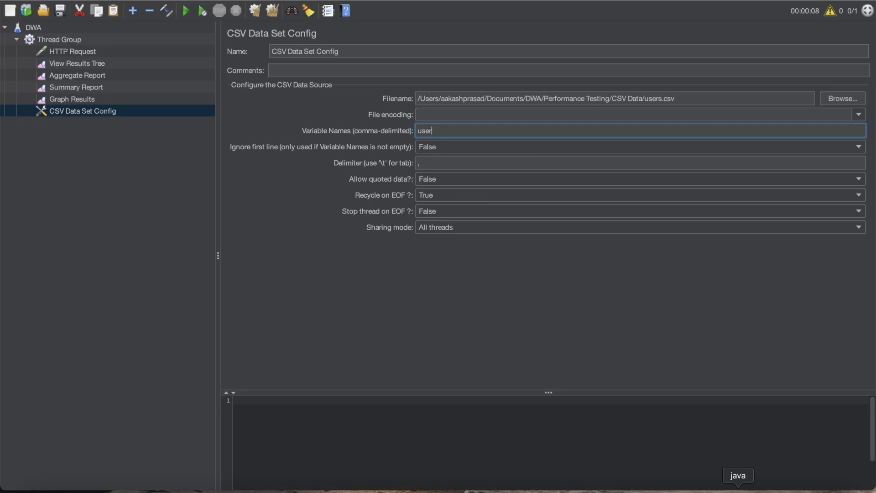
{"action": "type", "text": ",jobs"}
{"action": "left_click", "coordinate": [425, 168]}
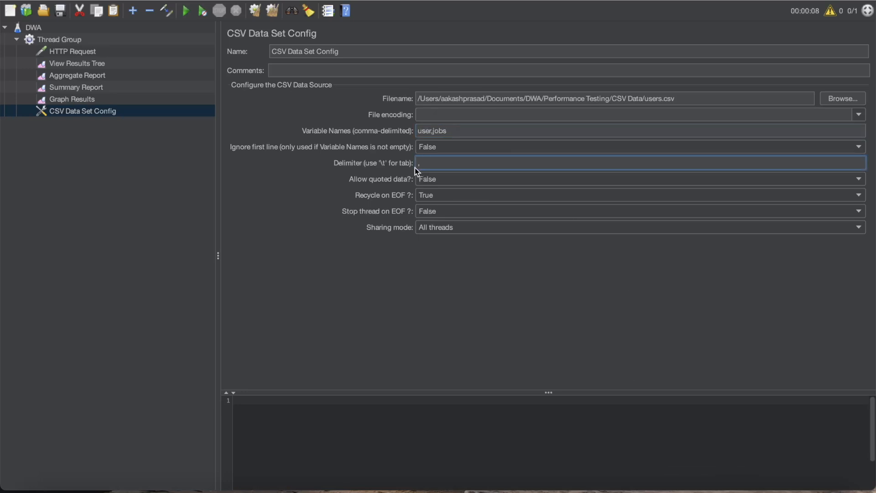
Review the variable names, delimiter and ignore-first-line settings of the CSV Data Set Config against the header row of users.csv in VS Code
{"action": "left_click", "coordinate": [432, 131]}
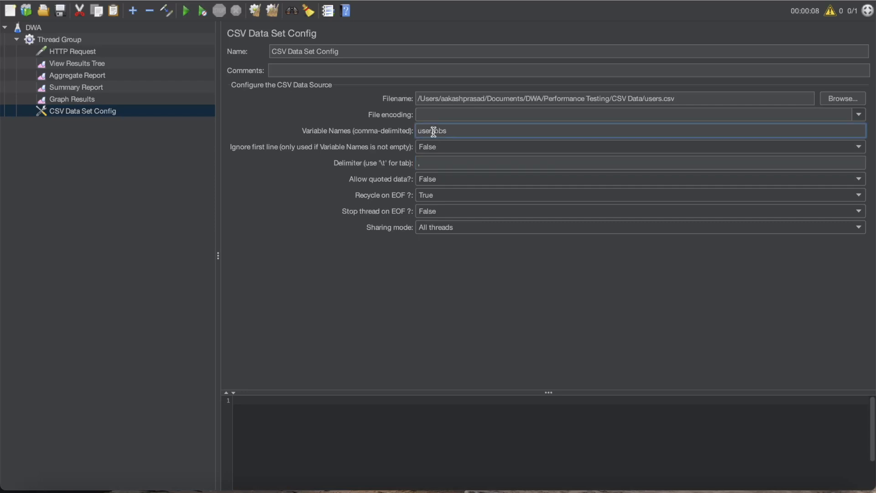
{"action": "left_click", "coordinate": [424, 162]}
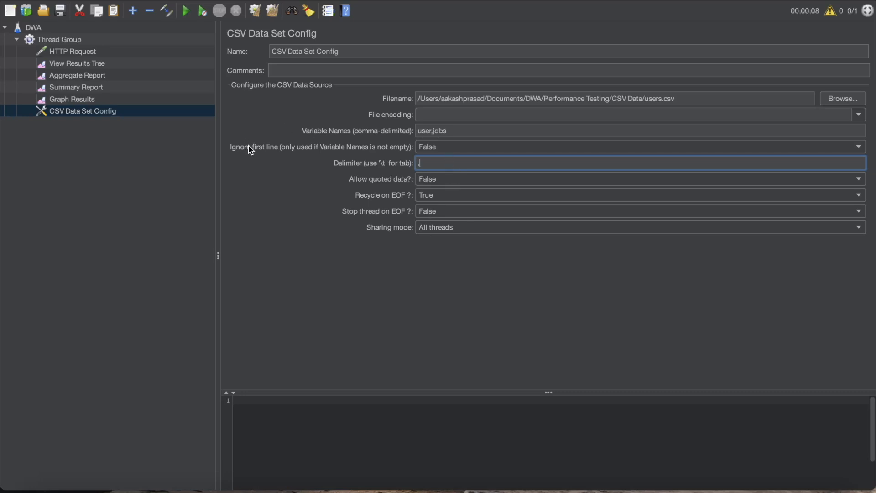
{"action": "left_click", "coordinate": [459, 146]}
{"action": "left_click", "coordinate": [420, 147]}
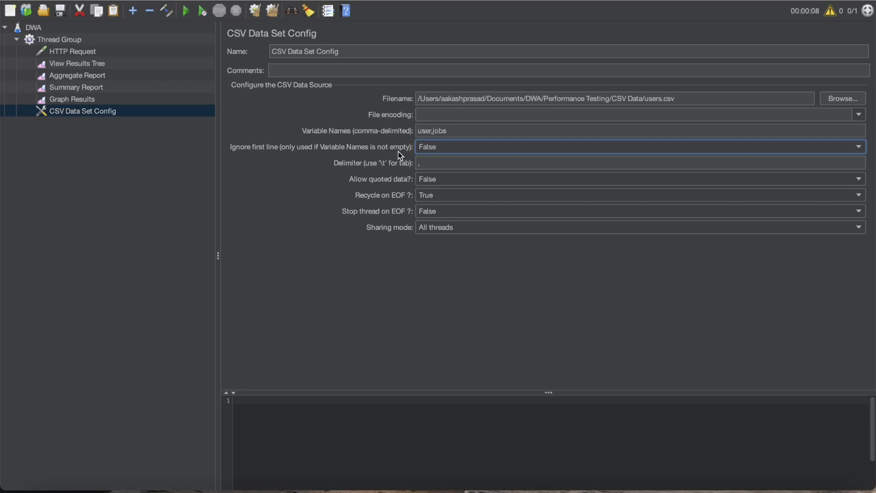
{"action": "key", "text": "ctrl+Right"}
{"action": "key", "text": "ctrl+Right"}
{"action": "left_click_drag", "start_coordinate": [291, 41], "coordinate": [242, 48]}
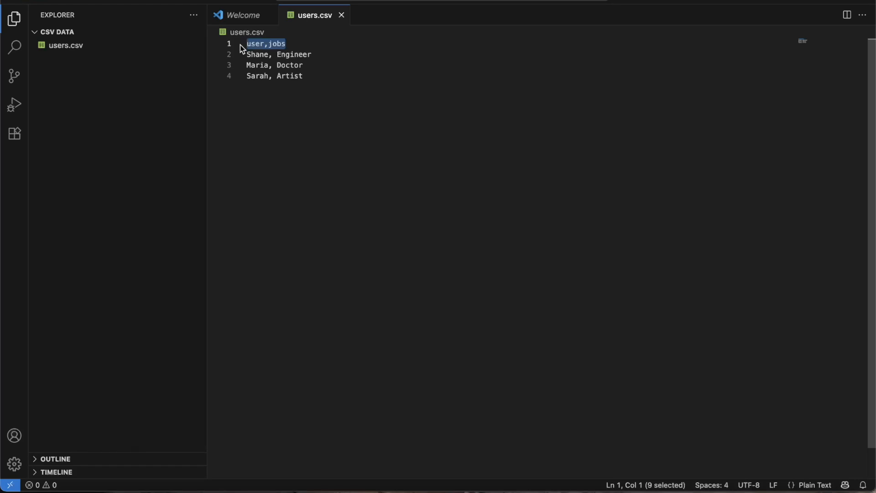
{"action": "key", "text": "ctrl+Left"}
{"action": "key", "text": "ctrl+Left"}
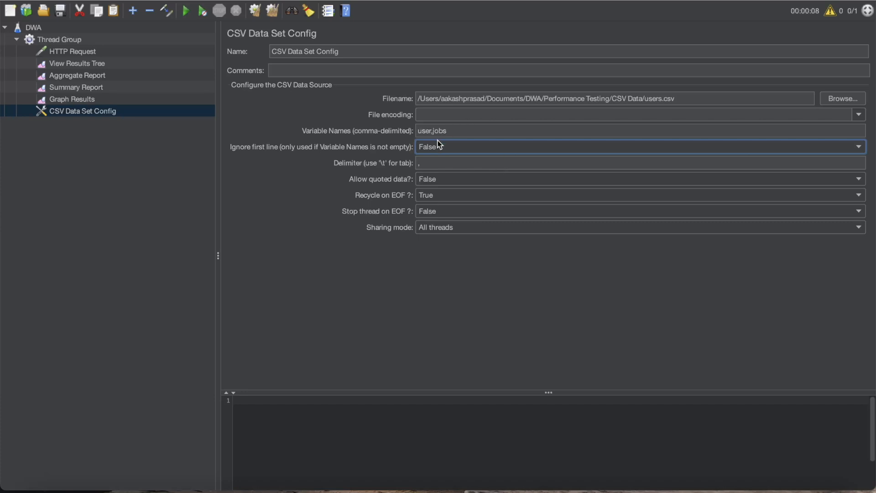
{"action": "left_click", "coordinate": [434, 149]}
{"action": "left_click", "coordinate": [434, 150]}
Review the available options for Recycle on EOF and Stop thread on EOF in the CSV Data Set Config
{"action": "left_click", "coordinate": [428, 195]}
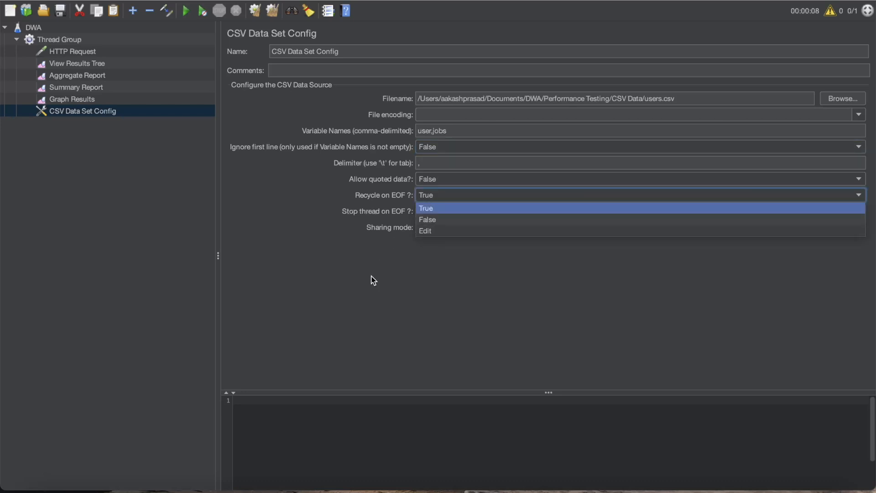
{"action": "left_click", "coordinate": [367, 286]}
{"action": "left_click", "coordinate": [438, 209]}
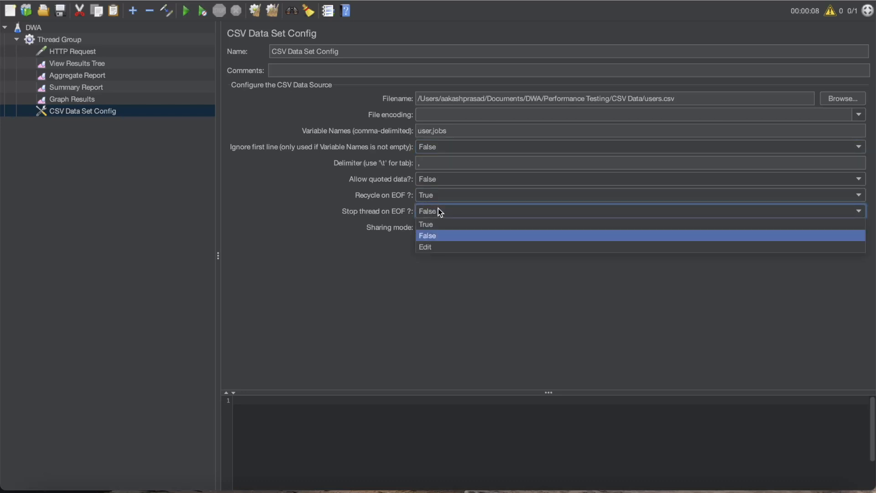
{"action": "left_click", "coordinate": [361, 261]}
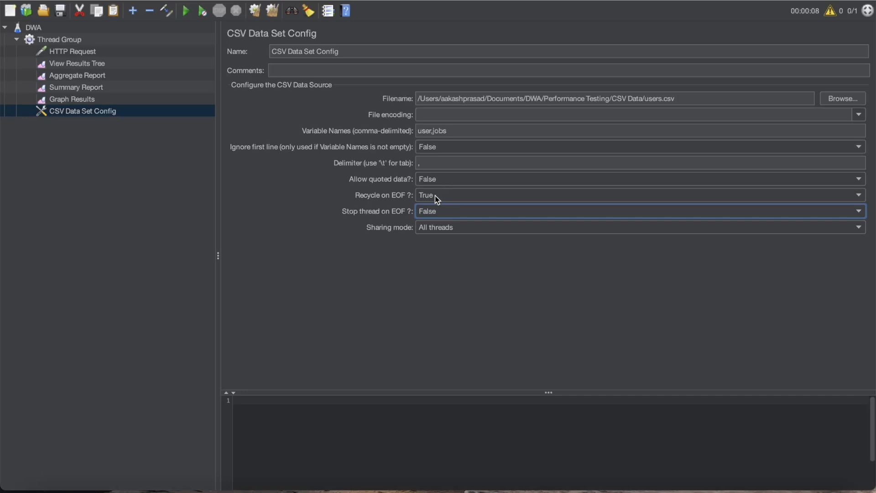
Open the Thread Group settings and set the number of threads (users) to 5
{"action": "double_click", "coordinate": [69, 42]}
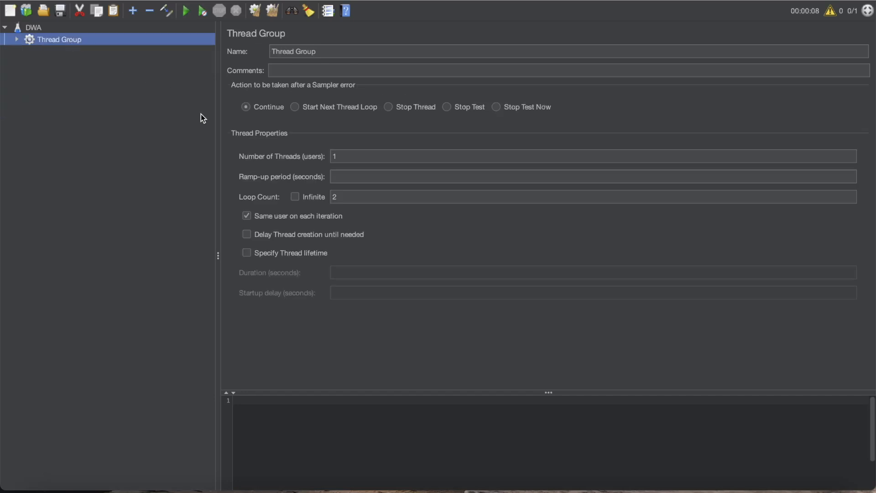
{"action": "left_click", "coordinate": [344, 156]}
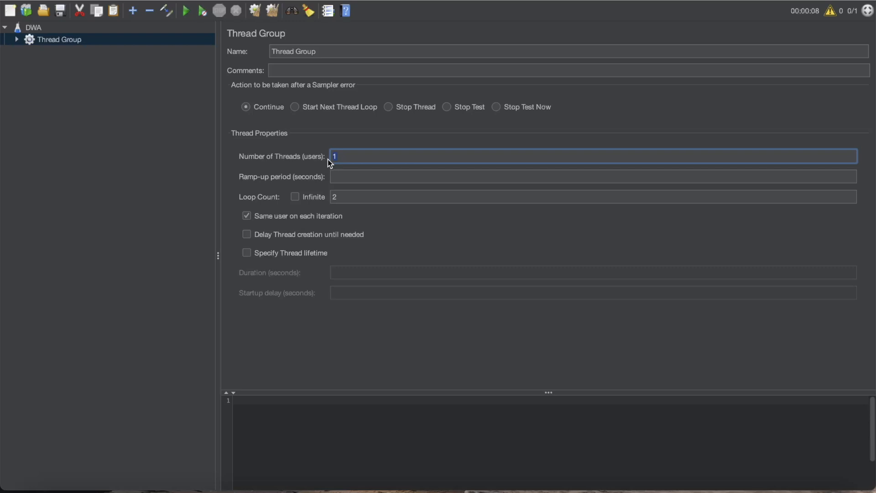
{"action": "left_click", "coordinate": [353, 199]}
{"action": "left_click", "coordinate": [341, 157]}
{"action": "left_click", "coordinate": [335, 196]}
{"action": "key", "text": "BackSpace"}
{"action": "type", "text": "2"}
{"action": "left_click", "coordinate": [347, 161]}
{"action": "key", "text": "BackSpace"}
{"action": "type", "text": "5"}
Set the Thread Group's loop count to 10
{"action": "left_click_drag", "start_coordinate": [347, 197], "coordinate": [328, 199]}
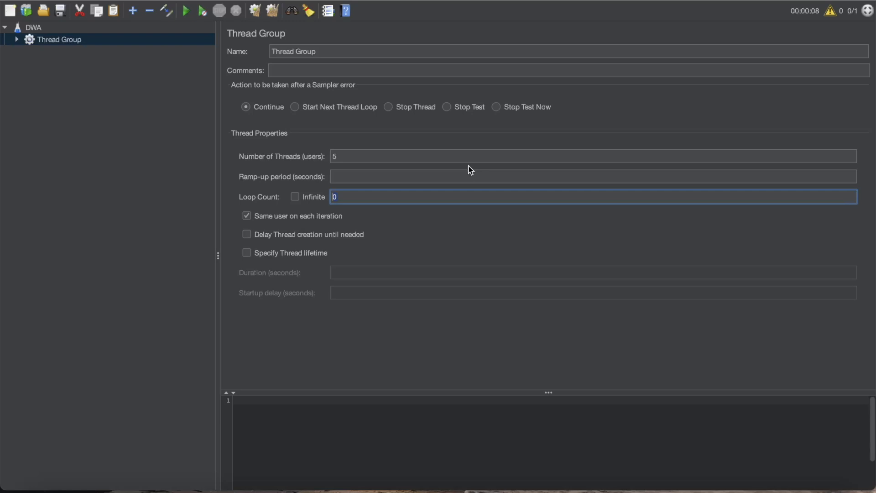
{"action": "key", "text": "BackSpace"}
{"action": "type", "text": "0"}
{"action": "key", "text": "BackSpace"}
{"action": "type", "text": "10"}
{"action": "left_click", "coordinate": [347, 157]}
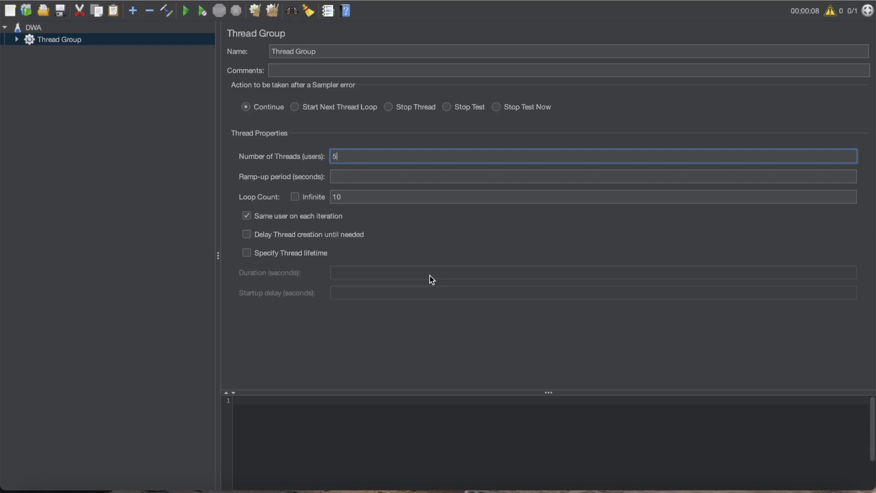
Switch to VS Code and examine the three data rows of users.csv below the header, row by row
{"action": "key", "text": "ctrl+Right"}
{"action": "key", "text": "ctrl+Right"}
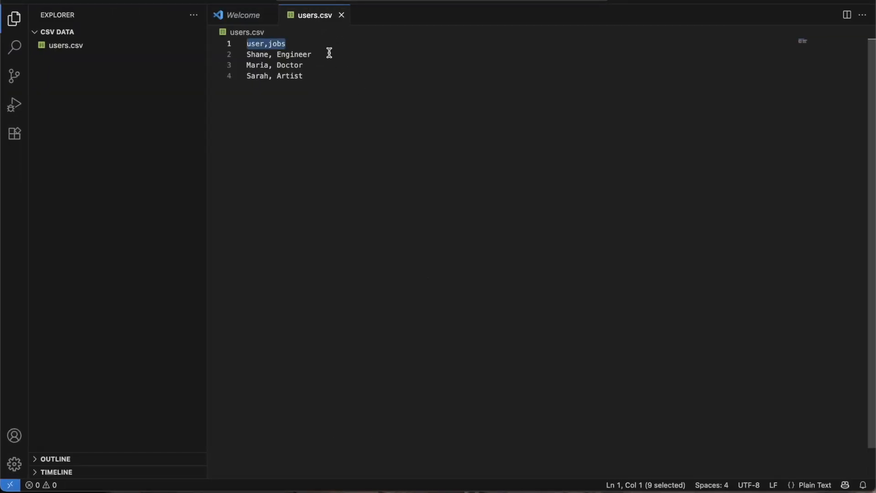
{"action": "left_click", "coordinate": [302, 78]}
{"action": "left_click_drag", "start_coordinate": [302, 77], "coordinate": [241, 56]}
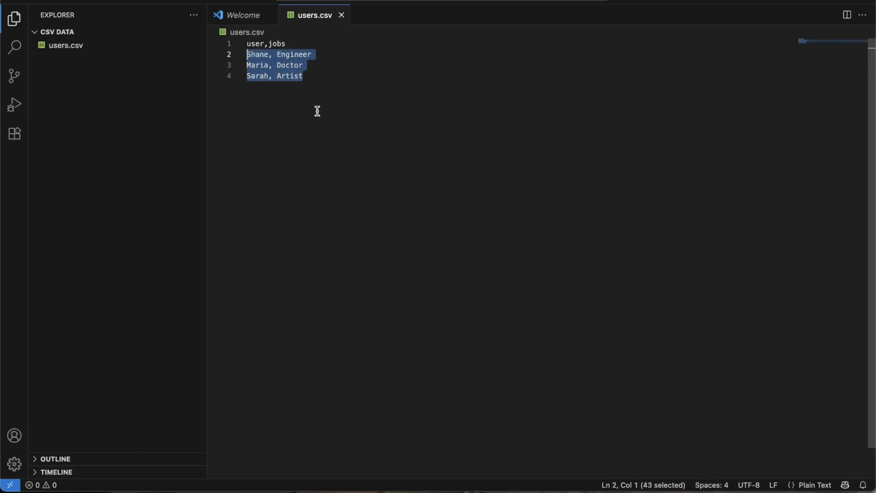
{"action": "left_click", "coordinate": [319, 90]}
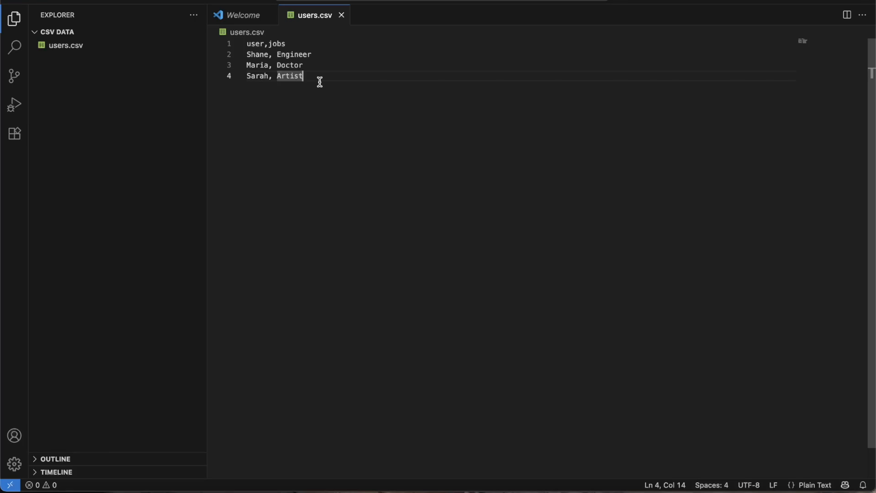
{"action": "left_click", "coordinate": [250, 55]}
{"action": "left_click_drag", "start_coordinate": [250, 55], "coordinate": [313, 55]}
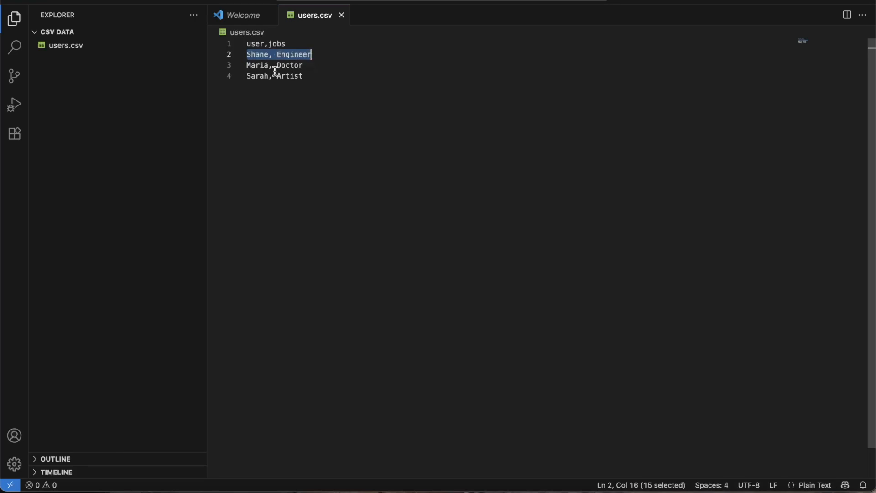
{"action": "double_click", "coordinate": [252, 76]}
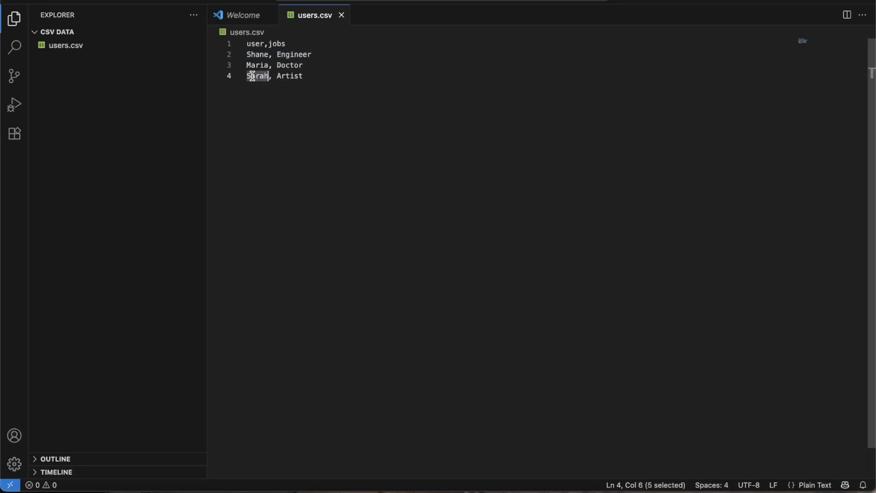
{"action": "left_click", "coordinate": [303, 76]}
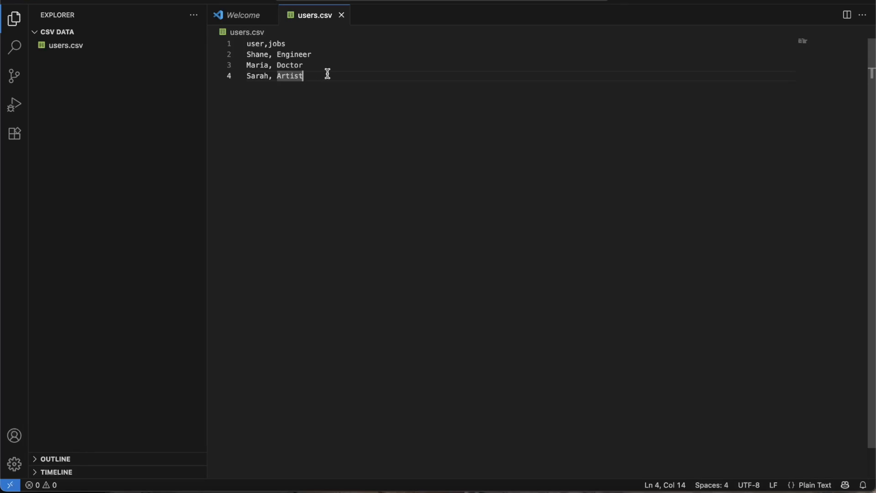
{"action": "left_click", "coordinate": [254, 54]}
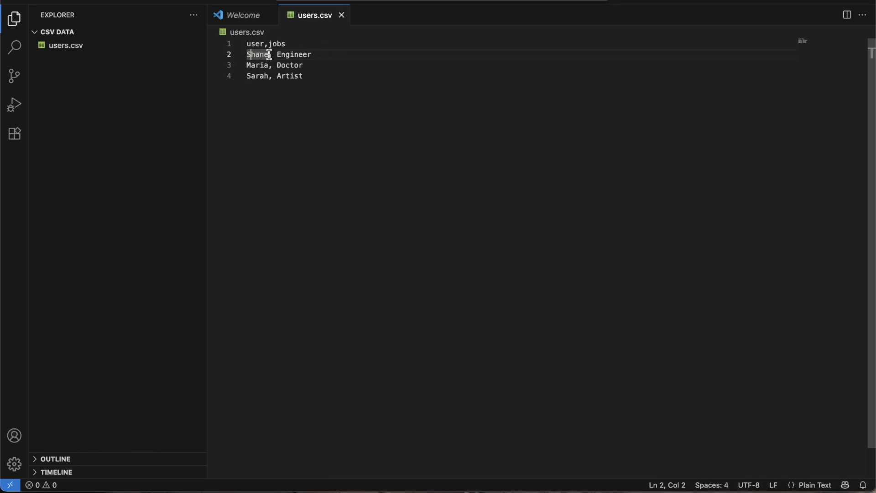
{"action": "left_click", "coordinate": [250, 65]}
{"action": "left_click", "coordinate": [250, 77]}
{"action": "left_click", "coordinate": [262, 55]}
{"action": "left_click", "coordinate": [259, 66]}
{"action": "left_click", "coordinate": [258, 76]}
{"action": "left_click", "coordinate": [264, 55]}
{"action": "left_click", "coordinate": [259, 76]}
{"action": "left_click", "coordinate": [263, 55]}
{"action": "left_click", "coordinate": [264, 65]}
{"action": "left_click", "coordinate": [263, 76]}
{"action": "left_click", "coordinate": [264, 55]}
{"action": "left_click", "coordinate": [264, 65]}
{"action": "left_click", "coordinate": [264, 76]}
Switch back to JMeter, expand the Thread Group and review the Recycle on EOF setting of the CSV Data Set Config
{"action": "key", "text": "ctrl+Left"}
{"action": "key", "text": "ctrl+Left"}
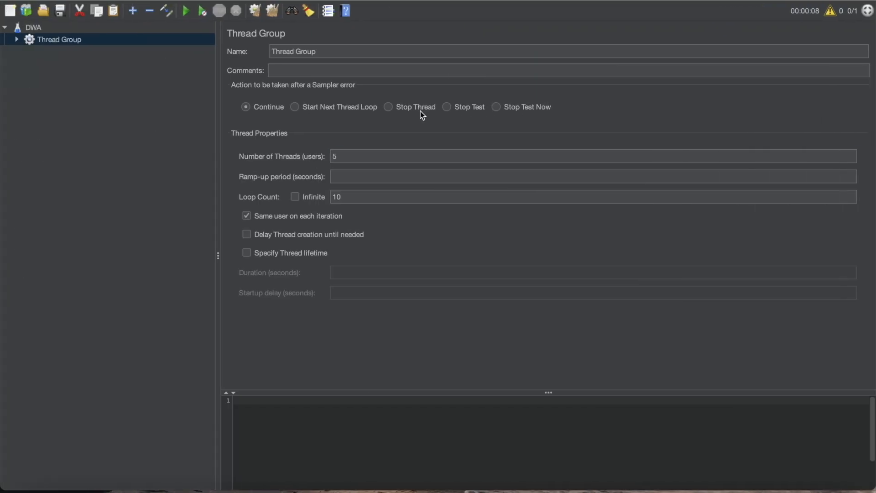
{"action": "left_click", "coordinate": [16, 39]}
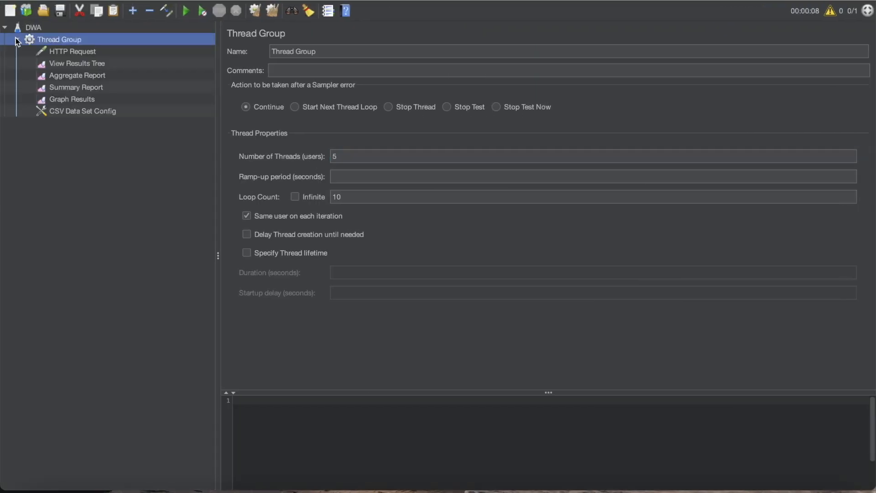
{"action": "left_click", "coordinate": [77, 111]}
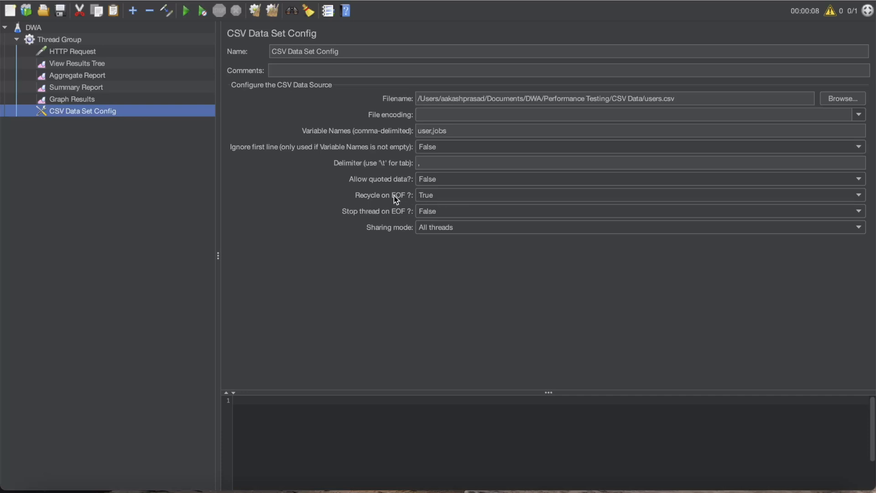
{"action": "mouse_move", "coordinate": [393, 196]}
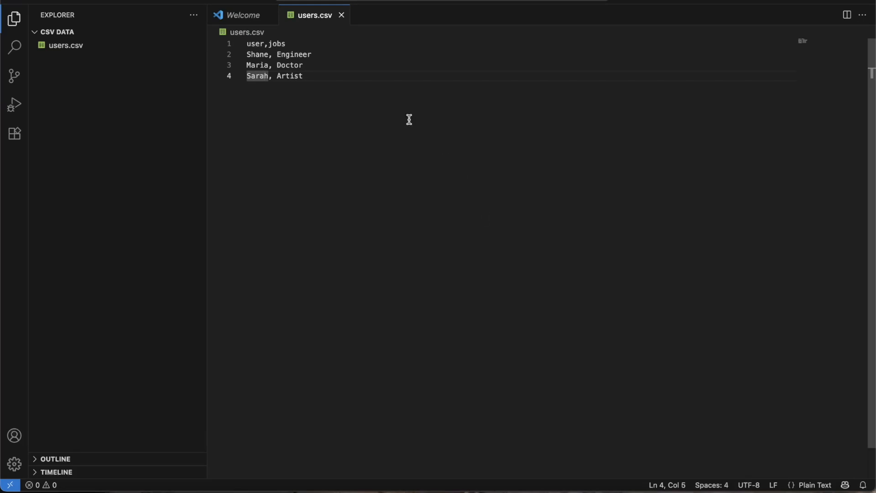
Review the data rows of users.csv in VS Code together with the CSV Data Set Config's sharing mode in JMeter
{"action": "left_click_drag", "start_coordinate": [316, 78], "coordinate": [248, 54]}
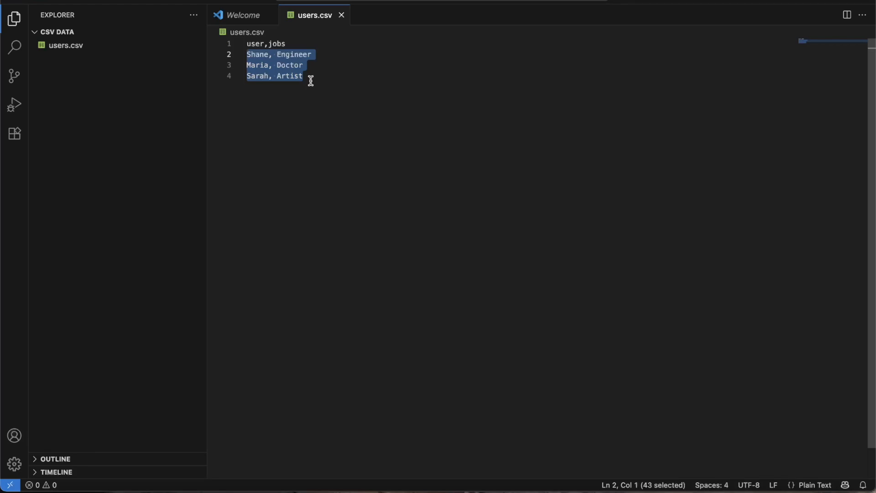
{"action": "key", "text": "ctrl+Left"}
{"action": "key", "text": "ctrl+Left"}
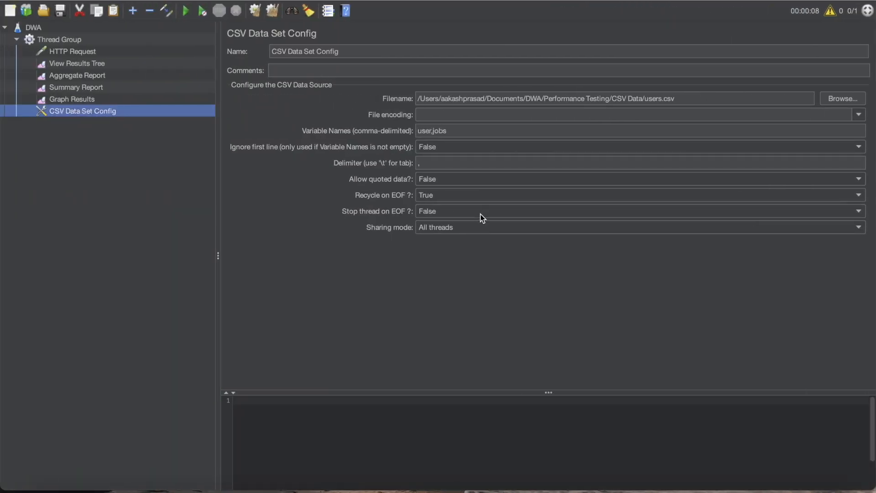
{"action": "left_click", "coordinate": [462, 233]}
{"action": "left_click", "coordinate": [462, 233]}
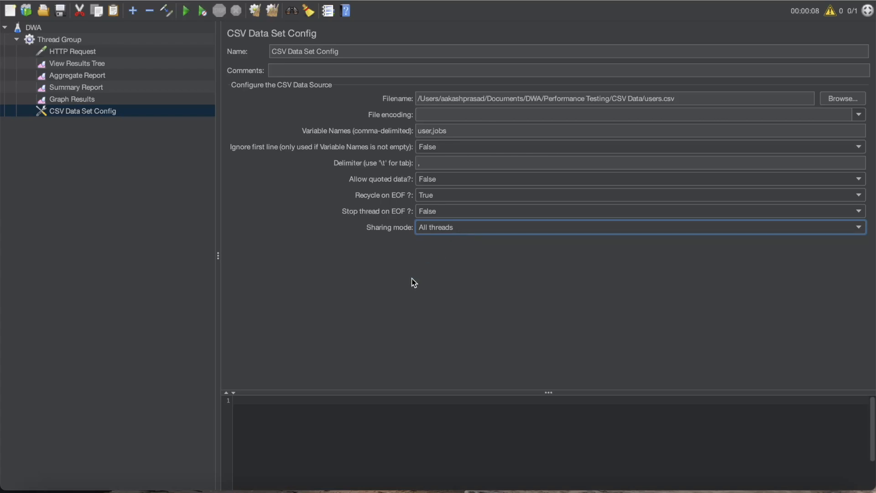
{"action": "key", "text": "ctrl+Right"}
{"action": "key", "text": "ctrl+Right"}
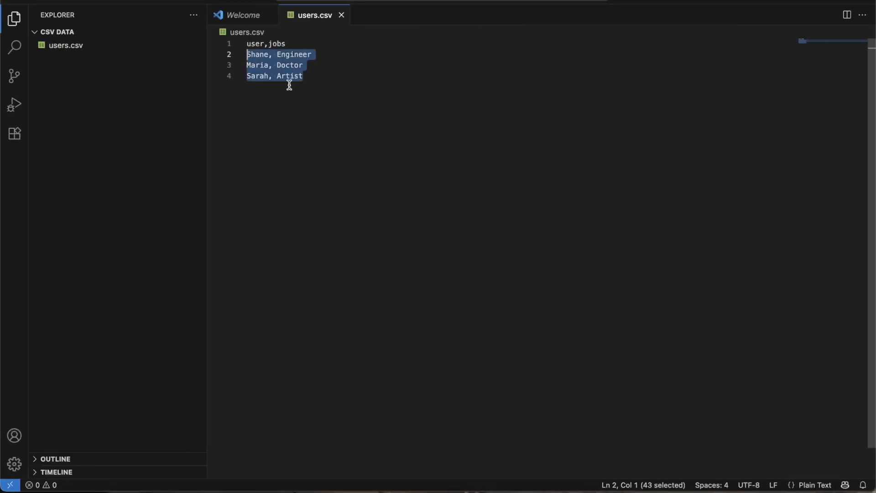
{"action": "key", "text": "ctrl+Left"}
{"action": "key", "text": "ctrl+Left"}
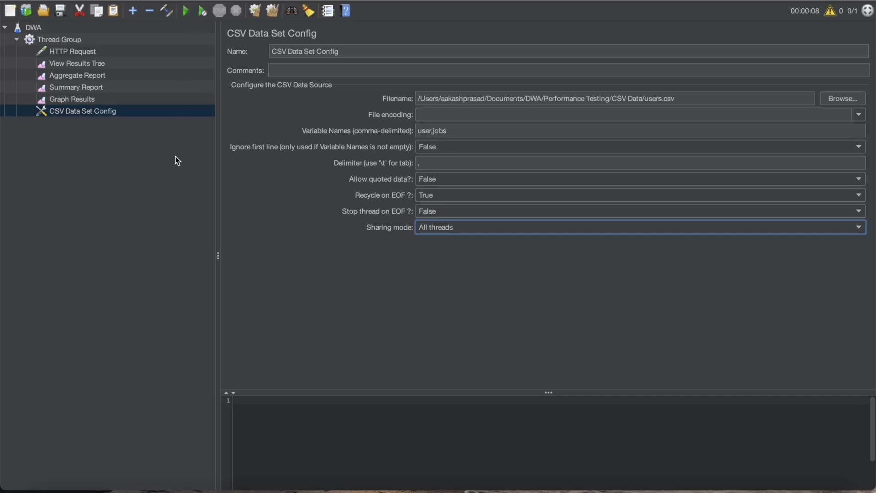
Switch to the browser and look over the sample create-user request and response for /api/users on the reqres.in page
{"action": "key", "text": "ctrl+Left"}
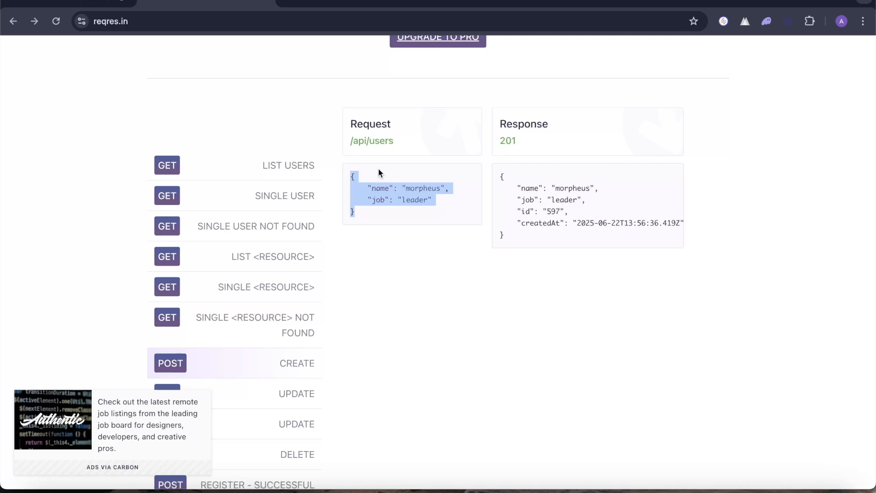
{"action": "scroll", "coordinate": [378, 169], "scroll_direction": "up", "scroll_amount": 1}
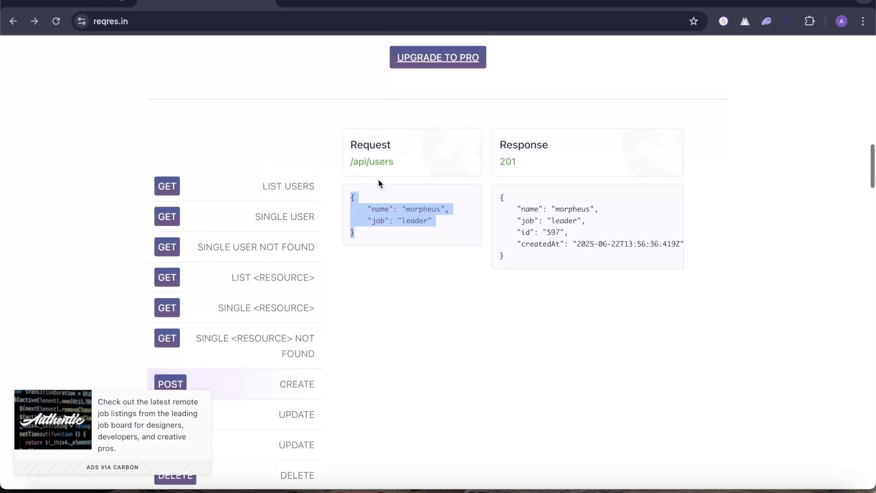
{"action": "scroll", "coordinate": [379, 180], "scroll_direction": "up", "scroll_amount": 2}
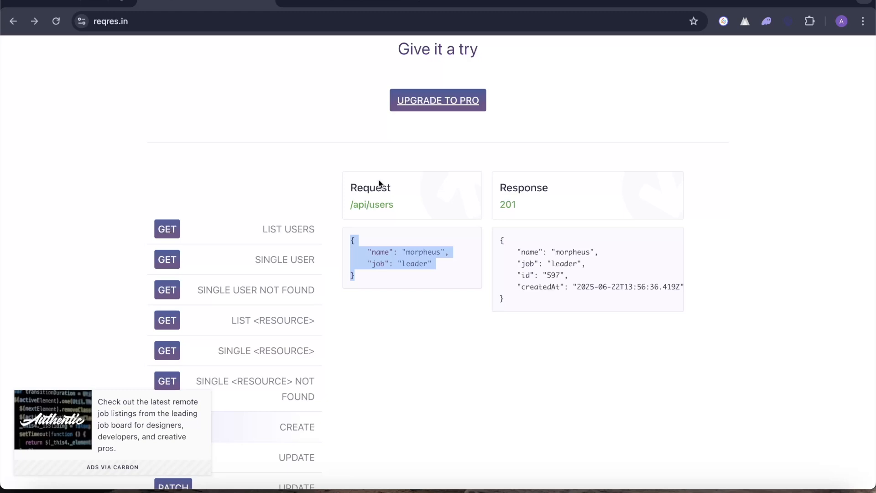
{"action": "scroll", "coordinate": [379, 185], "scroll_direction": "up", "scroll_amount": 15}
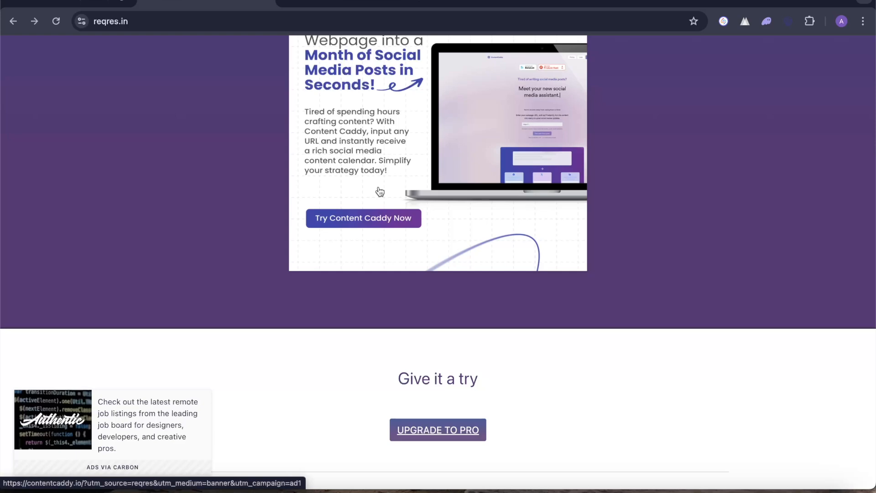
Return to JMeter and review the HTTP Request's body data and the Thread Group's thread settings
{"action": "key", "text": "ctrl+Right"}
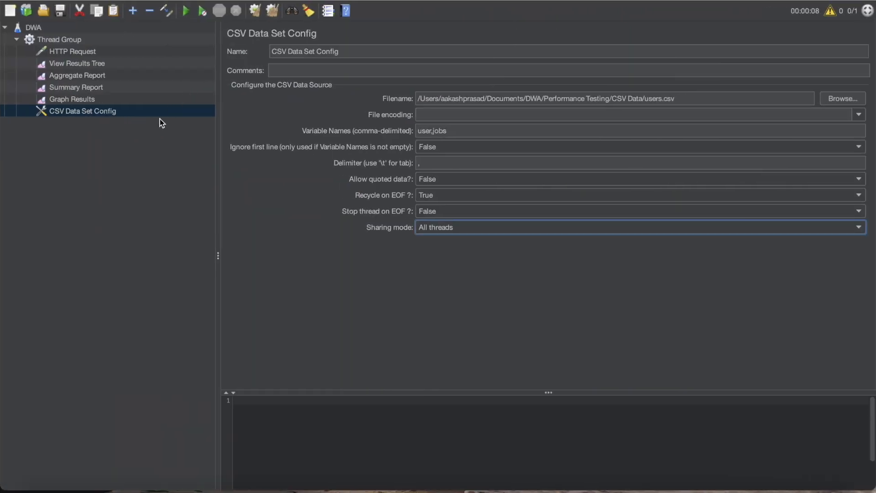
{"action": "left_click", "coordinate": [57, 52]}
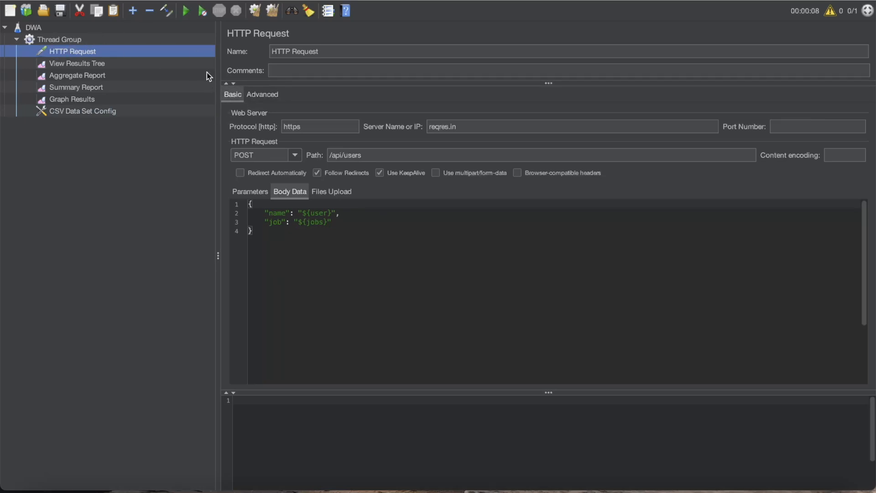
{"action": "left_click", "coordinate": [89, 41]}
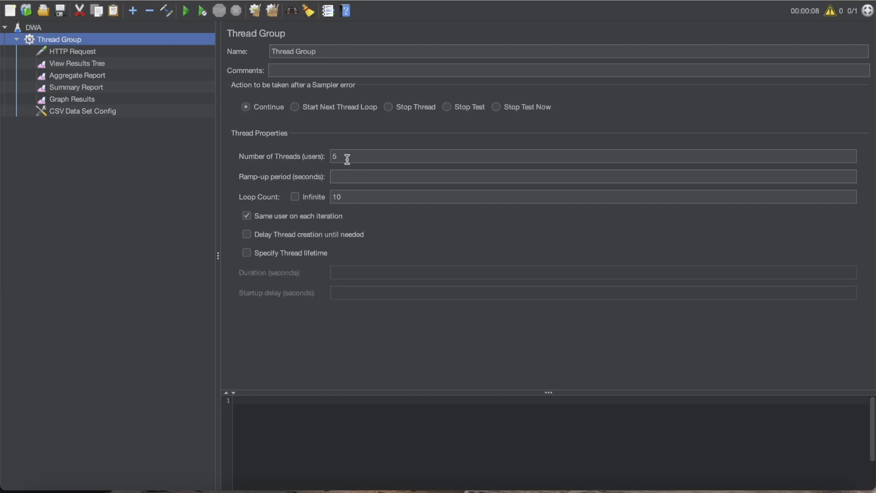
Set the Thread Group's number of threads to 1 and its loop count to 2
{"action": "left_click", "coordinate": [331, 157]}
{"action": "key", "text": "BackSpace"}
{"action": "type", "text": "1"}
{"action": "left_click_drag", "start_coordinate": [361, 198], "coordinate": [318, 198]}
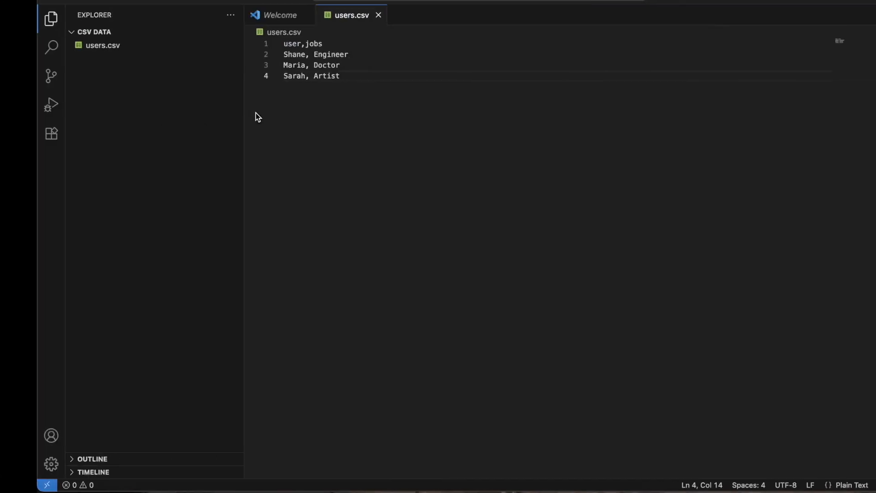
Switch to VS Code and review the data rows of users.csv
{"action": "double_click", "coordinate": [290, 75]}
{"action": "left_click", "coordinate": [255, 75]}
{"action": "left_click", "coordinate": [278, 65]}
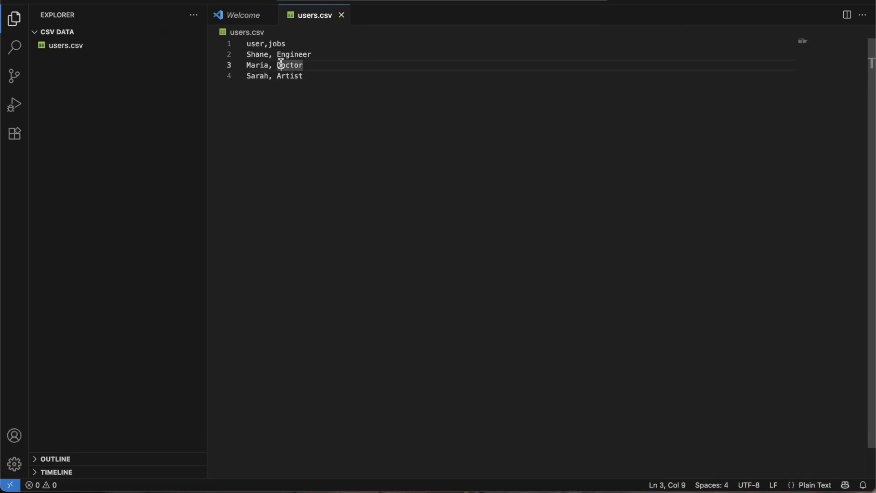
{"action": "left_click", "coordinate": [280, 76]}
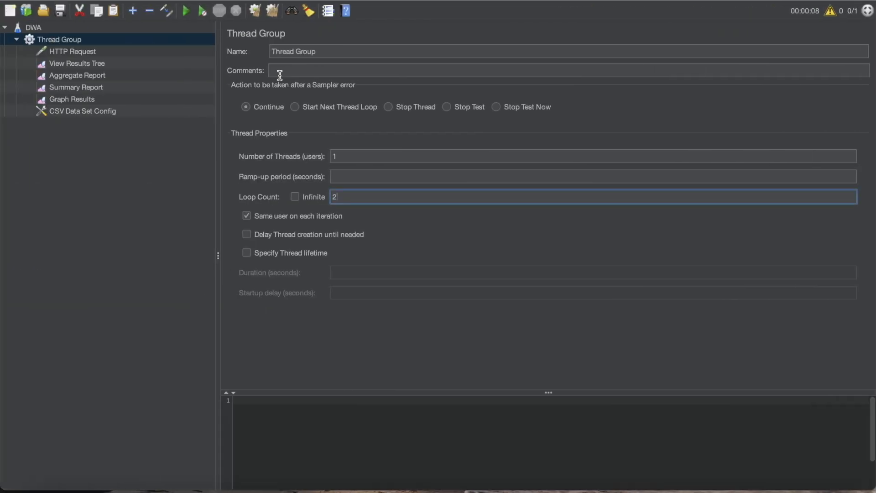
Return to JMeter, run the test and open the View Results Tree listener
{"action": "left_click", "coordinate": [187, 11]}
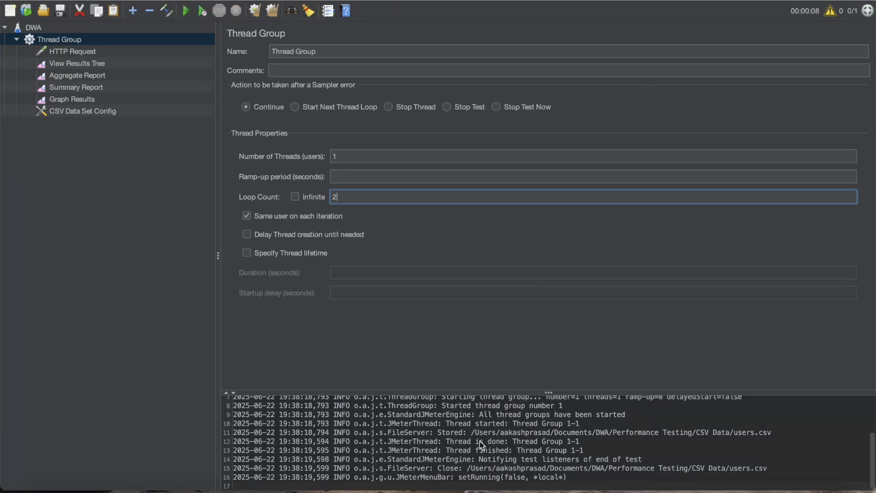
{"action": "left_click_drag", "start_coordinate": [571, 393], "coordinate": [576, 332]}
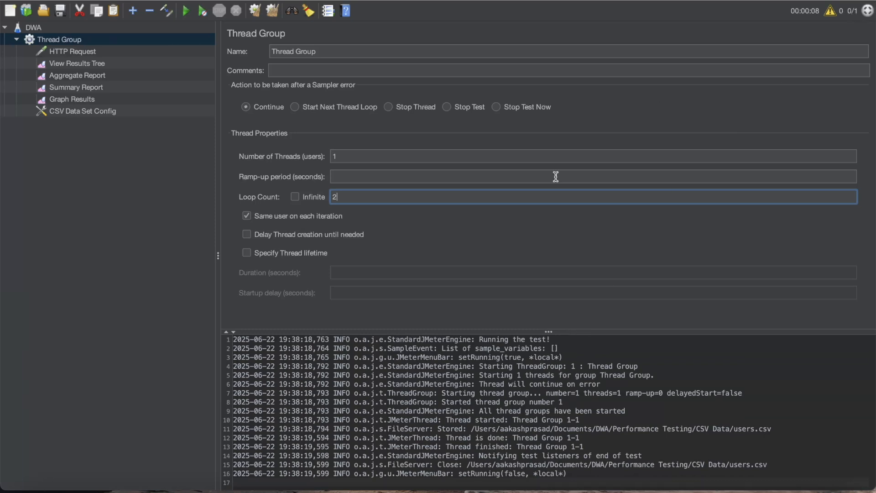
{"action": "left_click", "coordinate": [71, 62]}
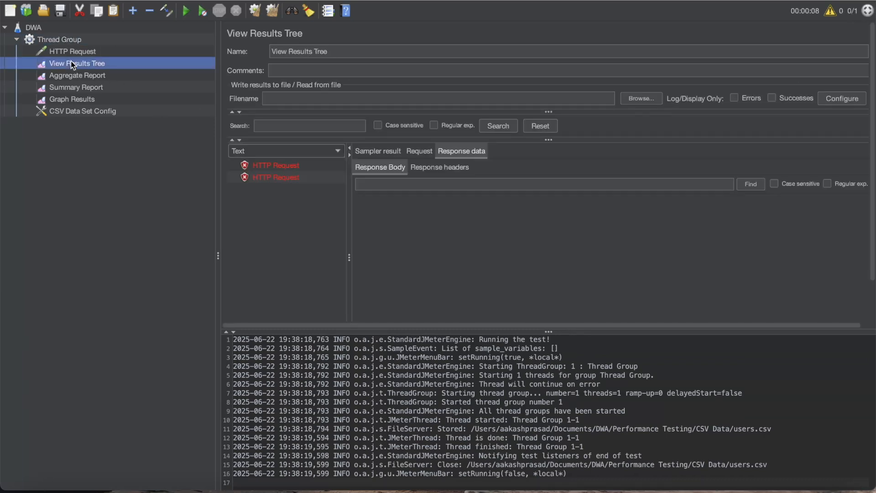
Examine the first sample's response body, response headers, request body and request headers, plus the second sample's request headers
{"action": "left_click", "coordinate": [288, 165]}
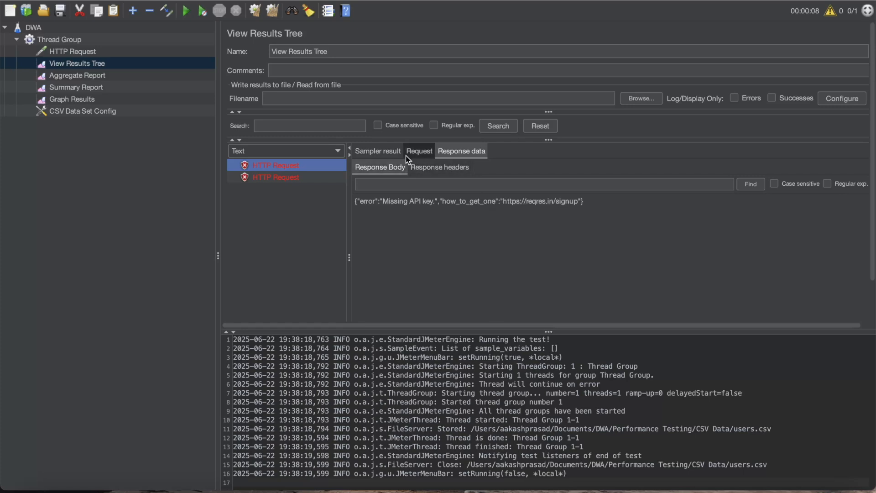
{"action": "left_click", "coordinate": [428, 167]}
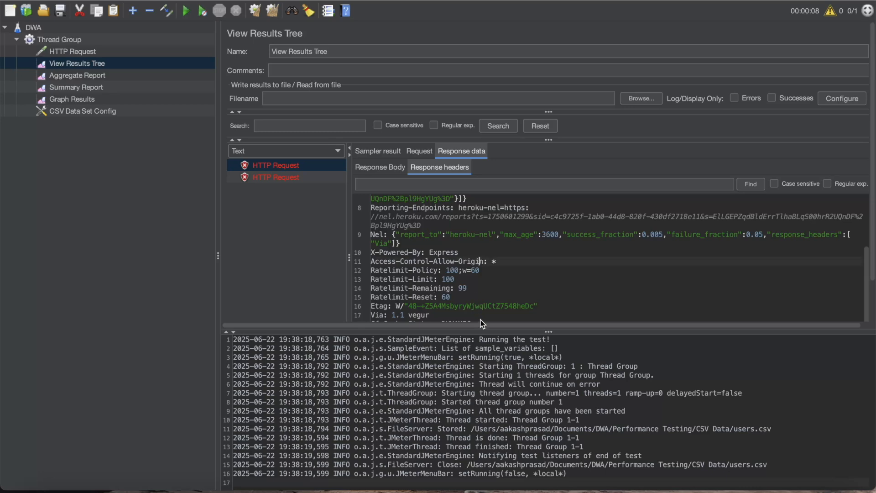
{"action": "left_click_drag", "start_coordinate": [480, 329], "coordinate": [479, 409]}
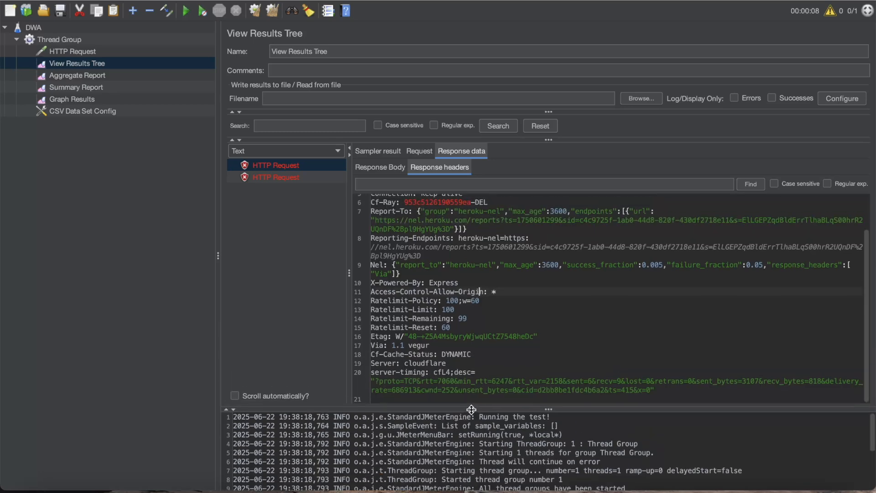
{"action": "scroll", "coordinate": [475, 276], "scroll_direction": "up", "scroll_amount": 2}
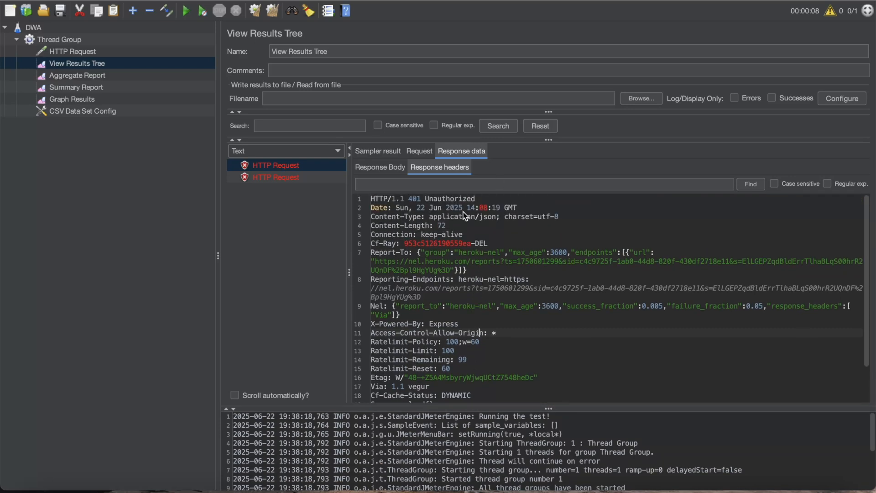
{"action": "left_click", "coordinate": [382, 168]}
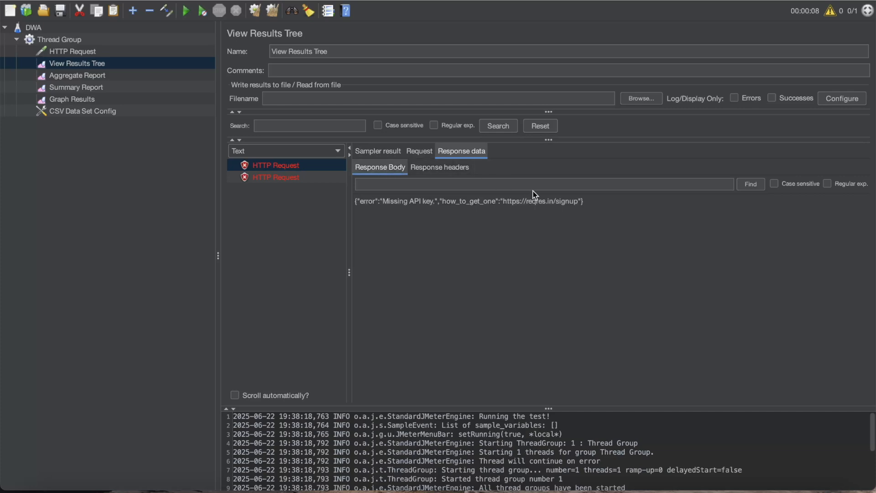
{"action": "left_click", "coordinate": [420, 150]}
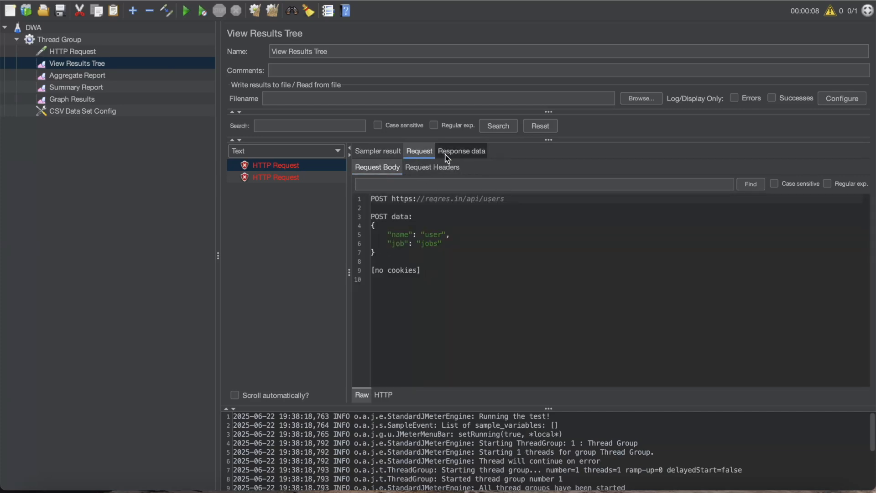
{"action": "left_click", "coordinate": [440, 167]}
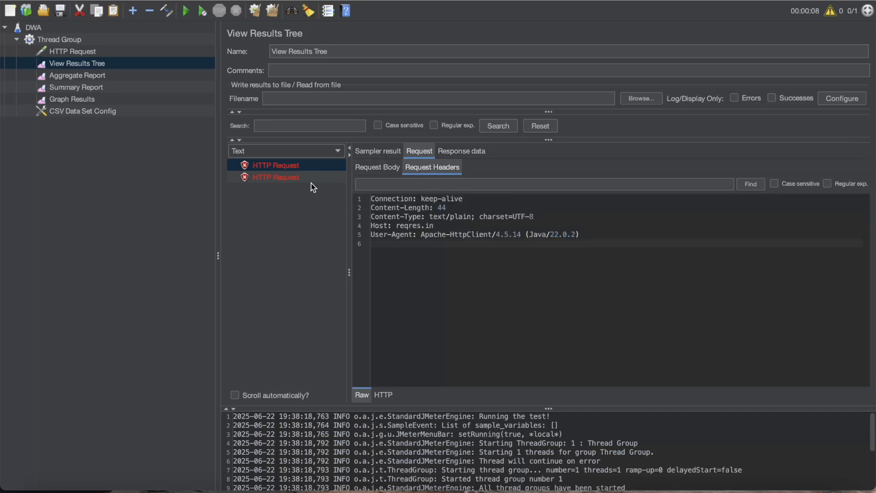
{"action": "left_click", "coordinate": [286, 177]}
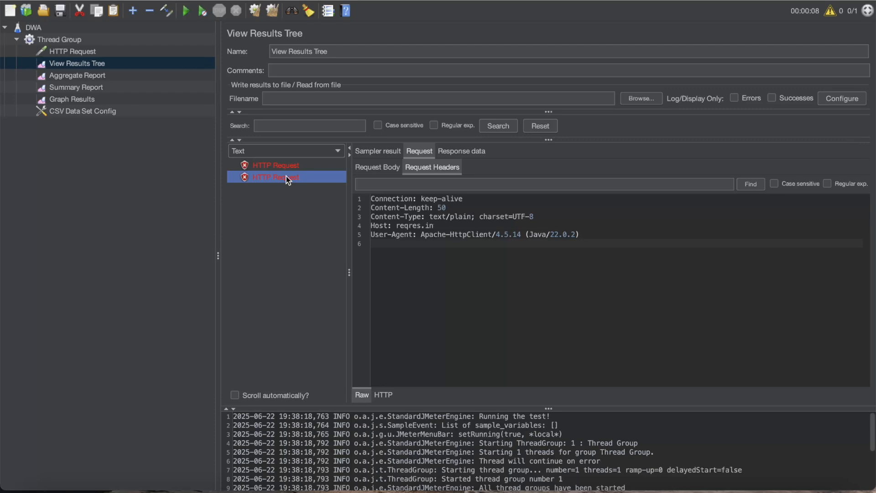
Switch to the browser and open the free API key page of reqres.in
{"action": "key", "text": "ctrl+Left"}
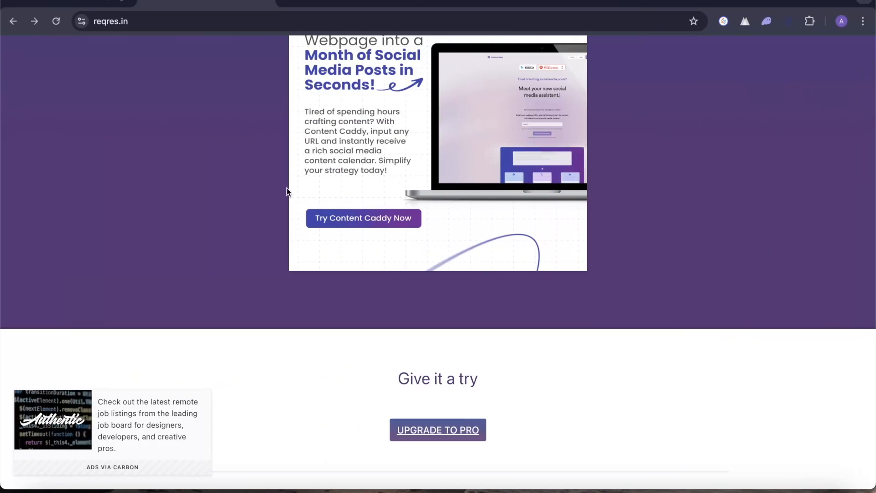
{"action": "scroll", "coordinate": [286, 188], "scroll_direction": "up", "scroll_amount": 4}
{"action": "scroll", "coordinate": [287, 187], "scroll_direction": "down", "scroll_amount": 9}
{"action": "scroll", "coordinate": [287, 187], "scroll_direction": "up", "scroll_amount": 12}
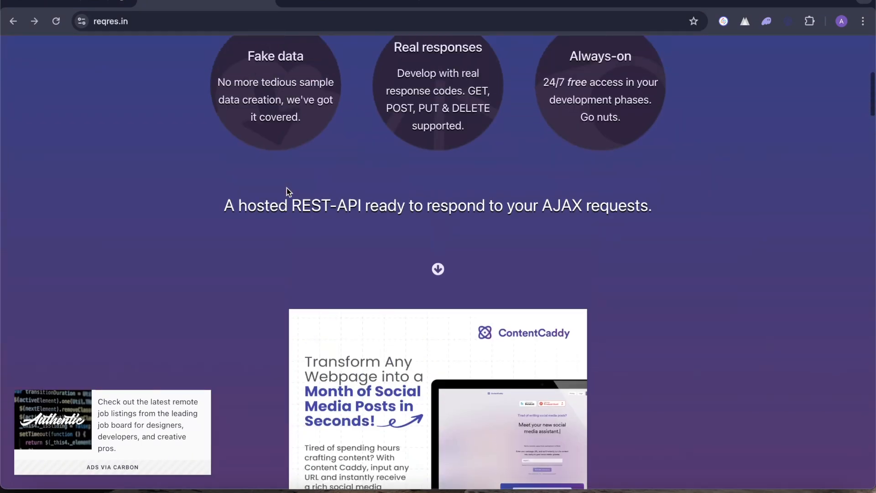
{"action": "scroll", "coordinate": [287, 188], "scroll_direction": "up", "scroll_amount": 8}
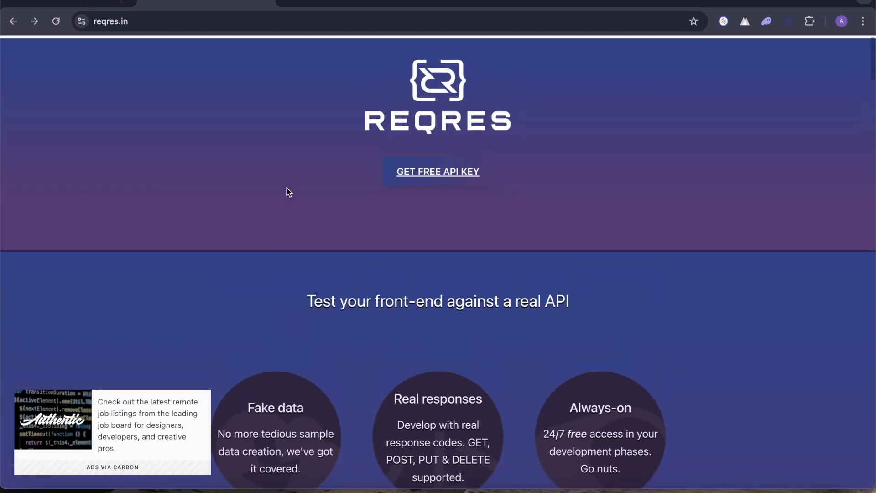
{"action": "left_click", "coordinate": [438, 172]}
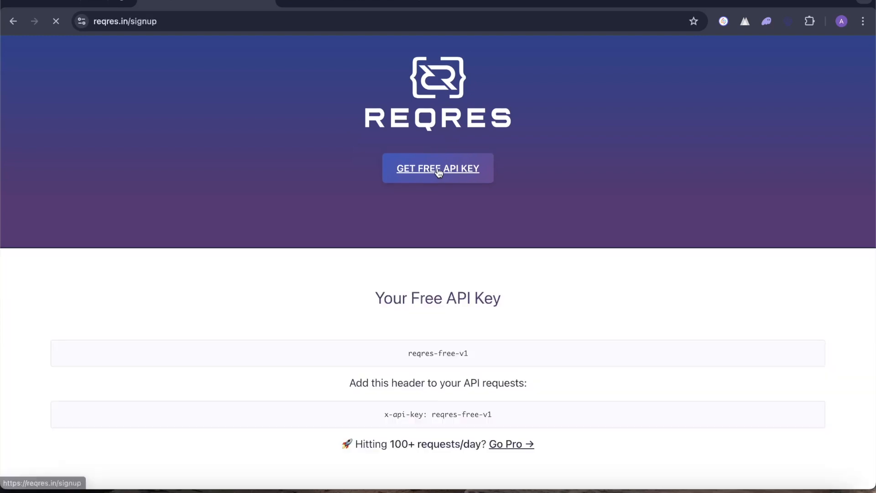
{"action": "scroll", "coordinate": [412, 309], "scroll_direction": "down", "scroll_amount": 2}
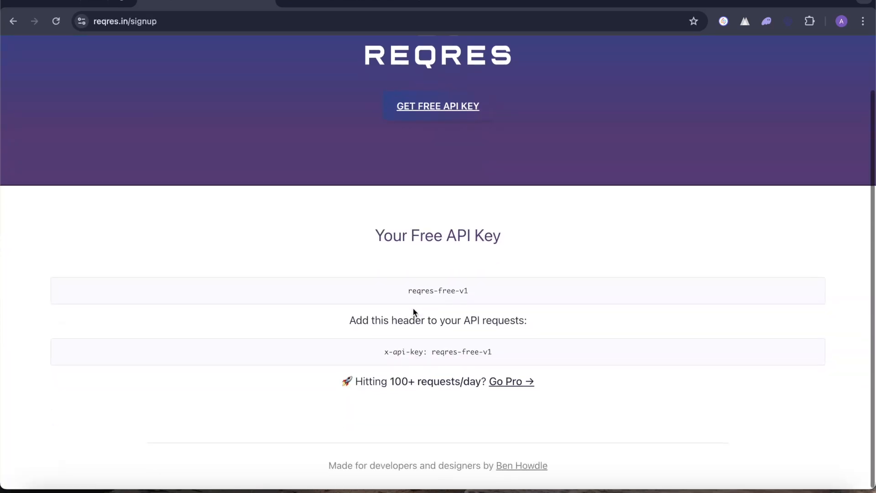
Select the header name x-api-key in the sample header line for copying
{"action": "triple_click", "coordinate": [409, 352]}
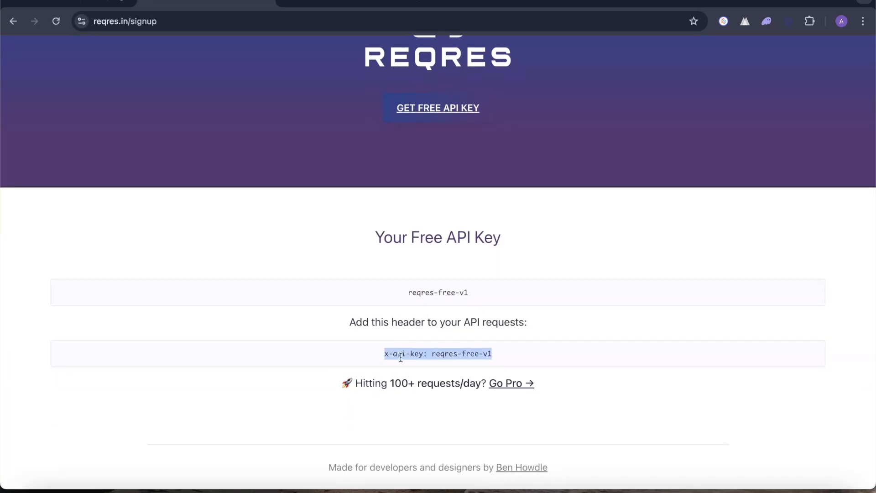
{"action": "left_click", "coordinate": [392, 355]}
{"action": "left_click_drag", "start_coordinate": [385, 354], "coordinate": [425, 353]}
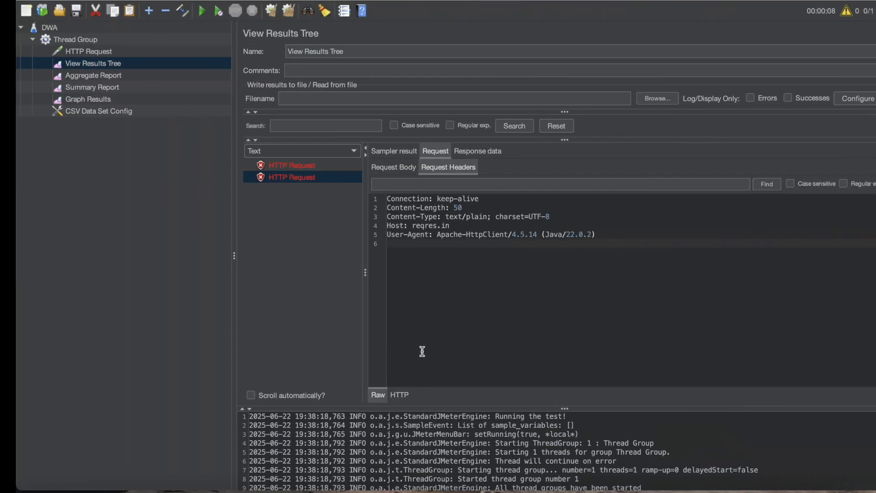
Return to JMeter and add an HTTP Header Manager config element to the Thread Group
{"action": "right_click", "coordinate": [57, 44]}
{"action": "mouse_move", "coordinate": [67, 49]}
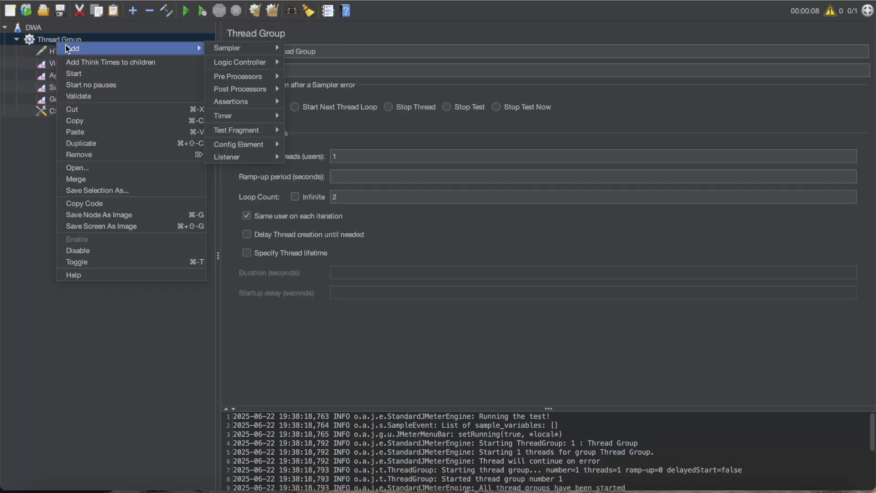
{"action": "mouse_move", "coordinate": [234, 161]}
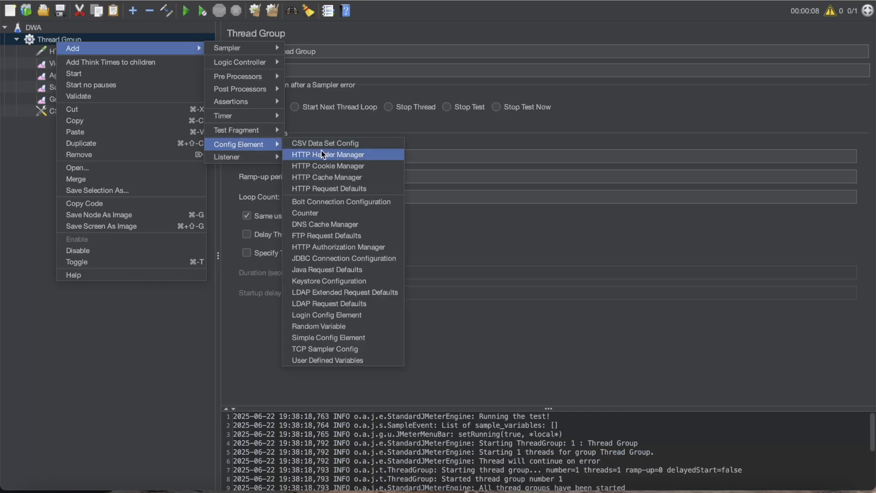
{"action": "left_click", "coordinate": [322, 154]}
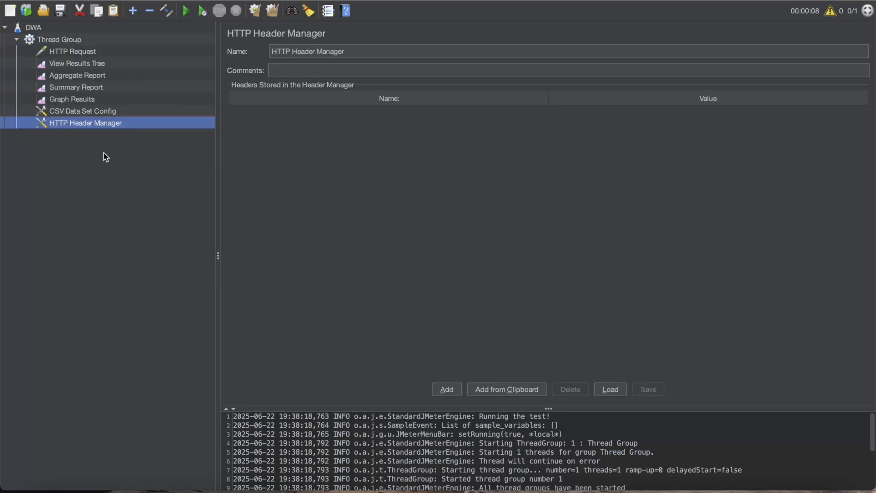
Add a header row named x-api-key to the HTTP Header Manager
{"action": "left_click", "coordinate": [445, 389]}
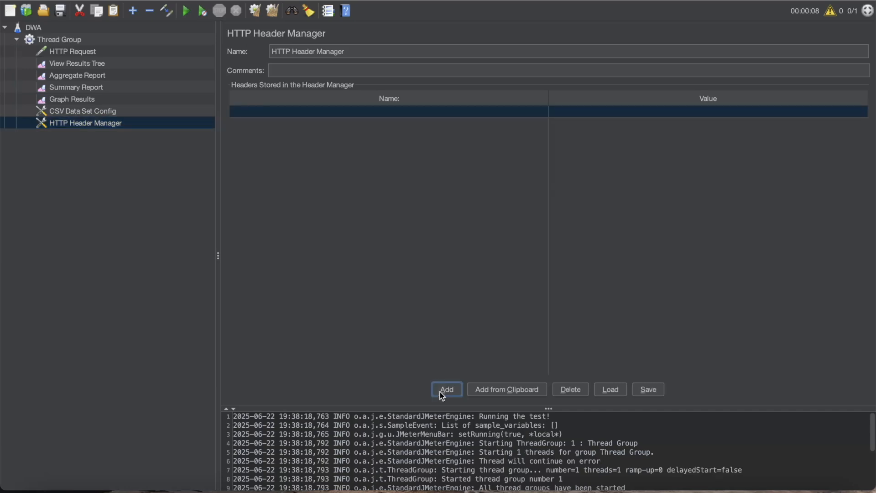
{"action": "left_click", "coordinate": [441, 112]}
{"action": "double_click", "coordinate": [434, 117]}
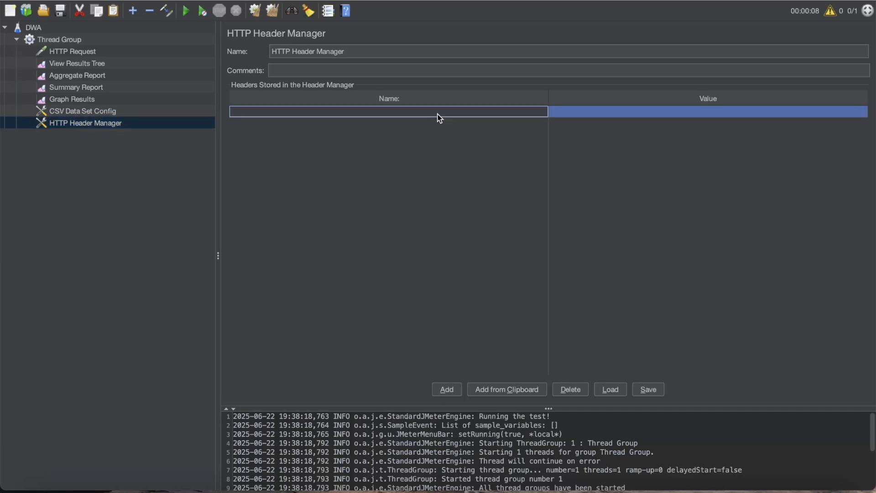
{"action": "type", "text": "x-api-key"}
Copy the API key from the reqres.in page and paste it as the x-api-key header's value in JMeter
{"action": "key", "text": "ctrl+Left"}
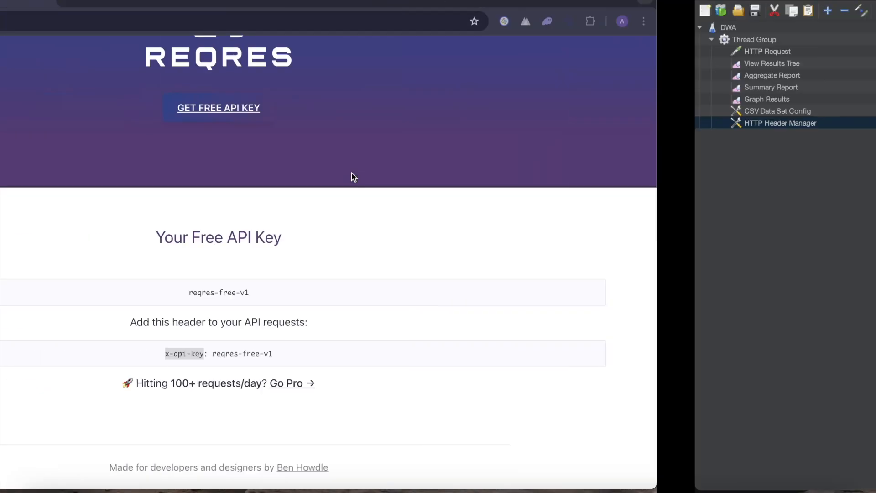
{"action": "left_click_drag", "start_coordinate": [493, 354], "coordinate": [431, 354]}
{"action": "key", "text": "super+c"}
{"action": "key", "text": "ctrl+Right"}
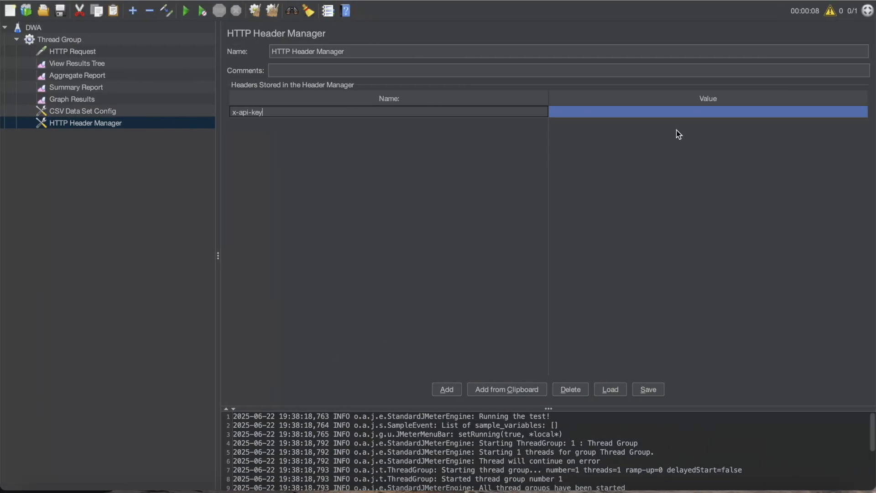
{"action": "double_click", "coordinate": [692, 113]}
{"action": "key", "text": "super+v"}
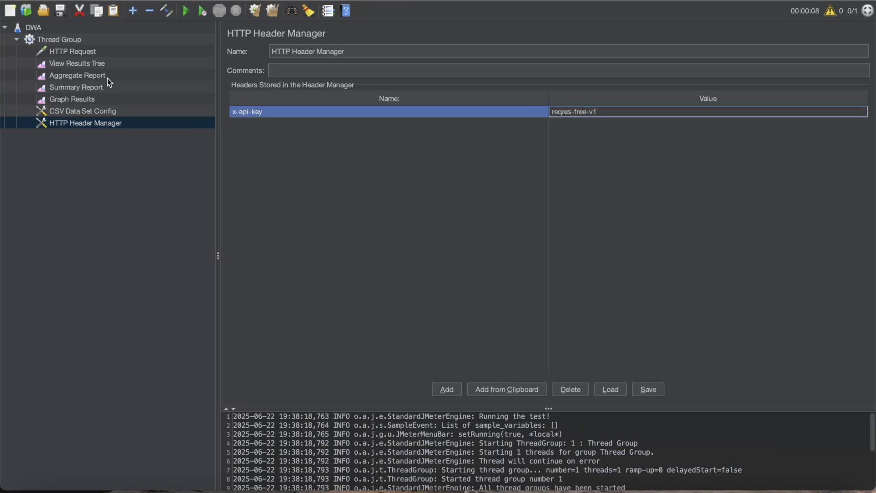
Clear all previous results and rerun the test with the View Results Tree open
{"action": "left_click", "coordinate": [73, 99]}
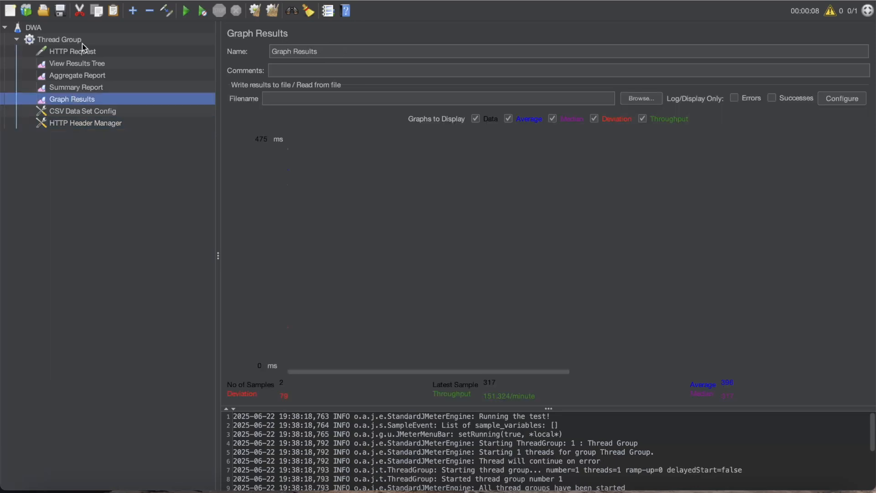
{"action": "left_click", "coordinate": [69, 63]}
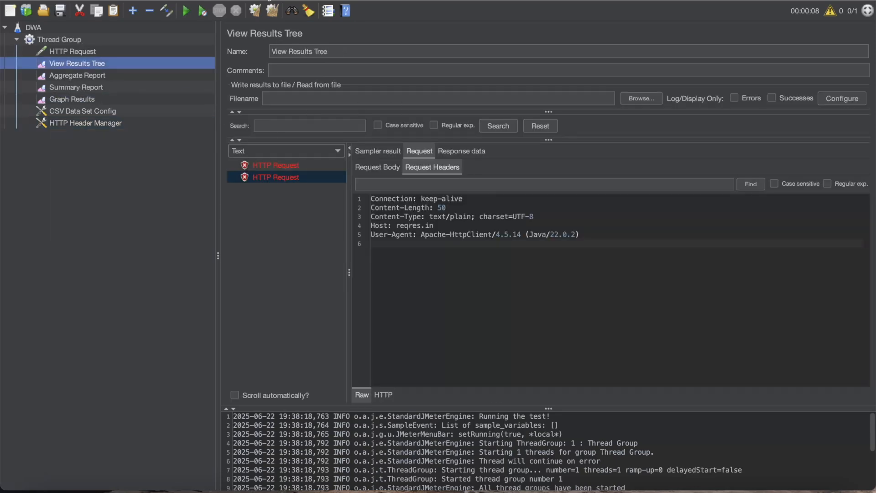
{"action": "left_click", "coordinate": [254, 13]}
{"action": "left_click", "coordinate": [272, 13]}
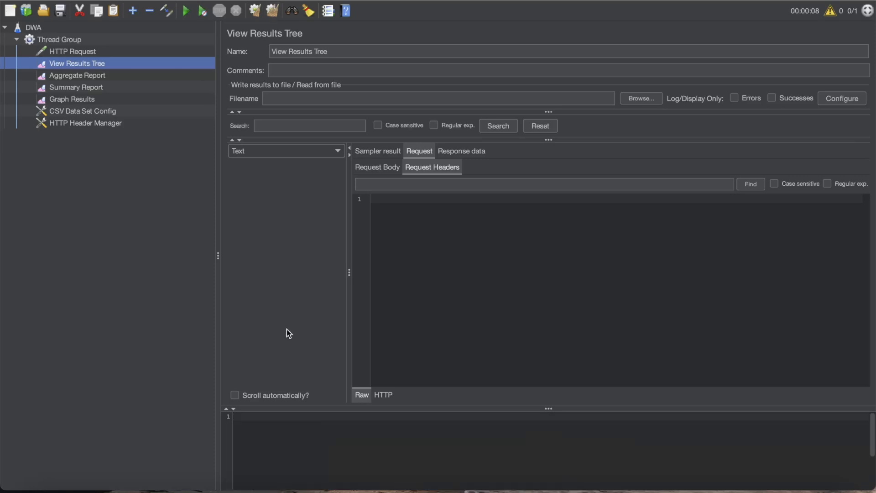
{"action": "left_click", "coordinate": [196, 10]}
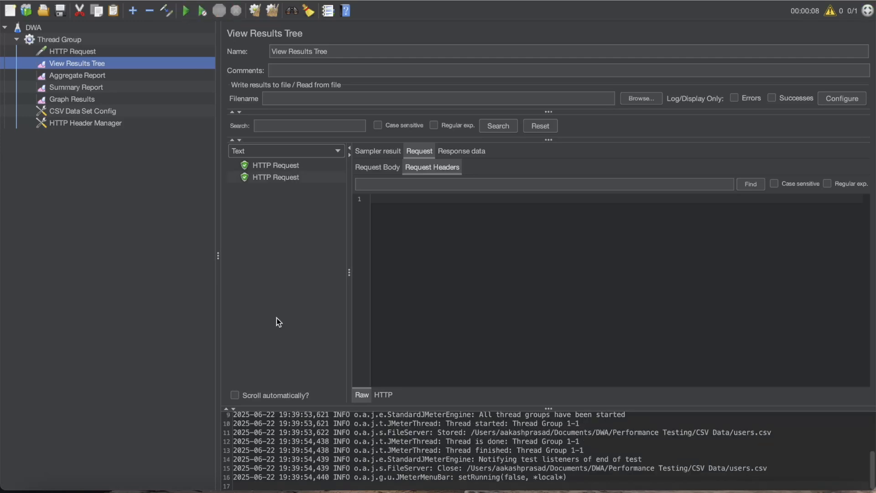
Review both HTTP Request results in the View Results Tree, checking the first request's headers and body and each response body
{"action": "left_click", "coordinate": [282, 167]}
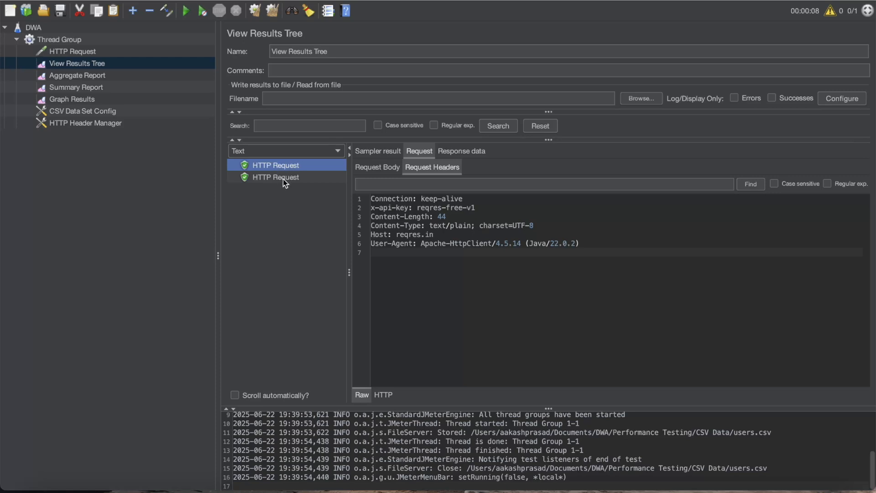
{"action": "left_click", "coordinate": [391, 169]}
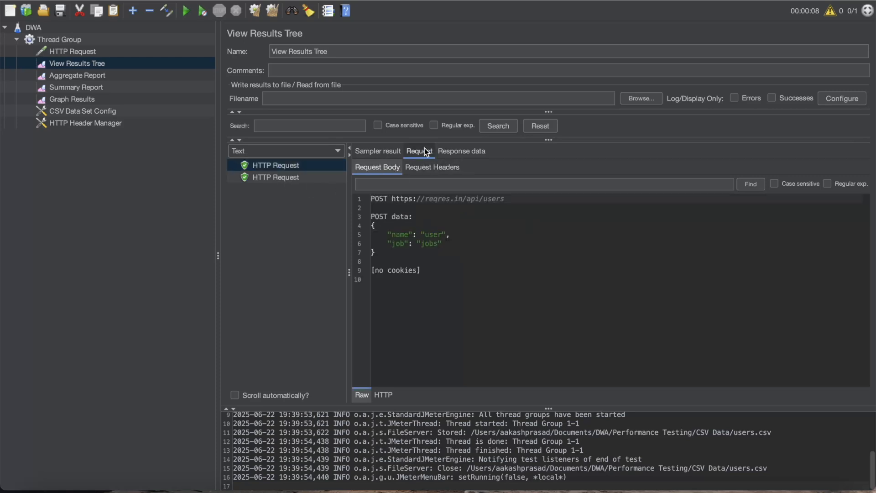
{"action": "left_click", "coordinate": [460, 154]}
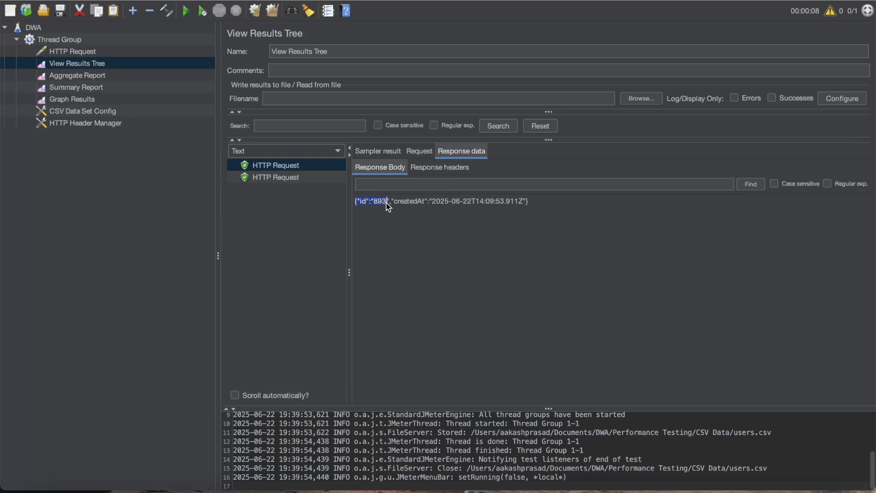
{"action": "left_click_drag", "start_coordinate": [395, 202], "coordinate": [526, 201]}
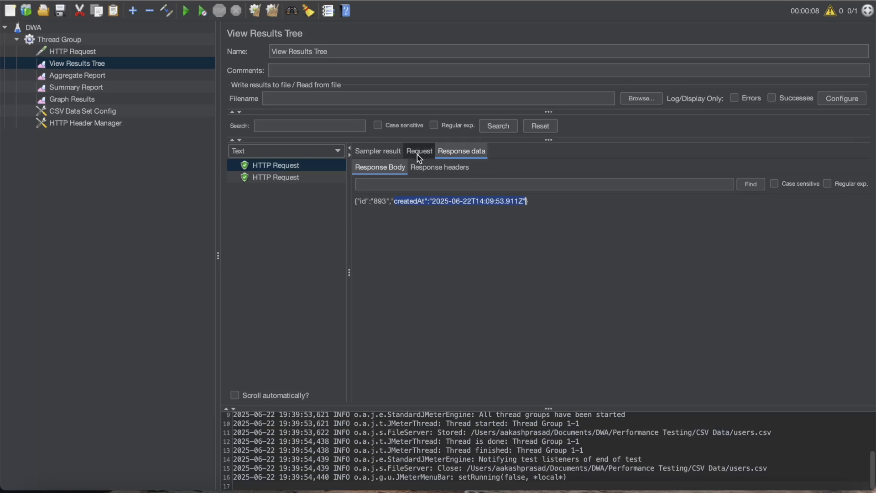
{"action": "left_click", "coordinate": [285, 179]}
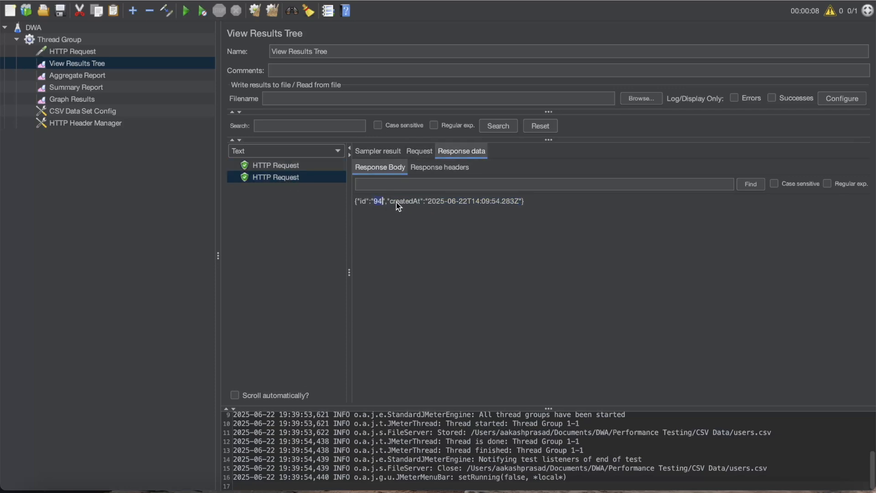
{"action": "left_click_drag", "start_coordinate": [400, 203], "coordinate": [526, 199]}
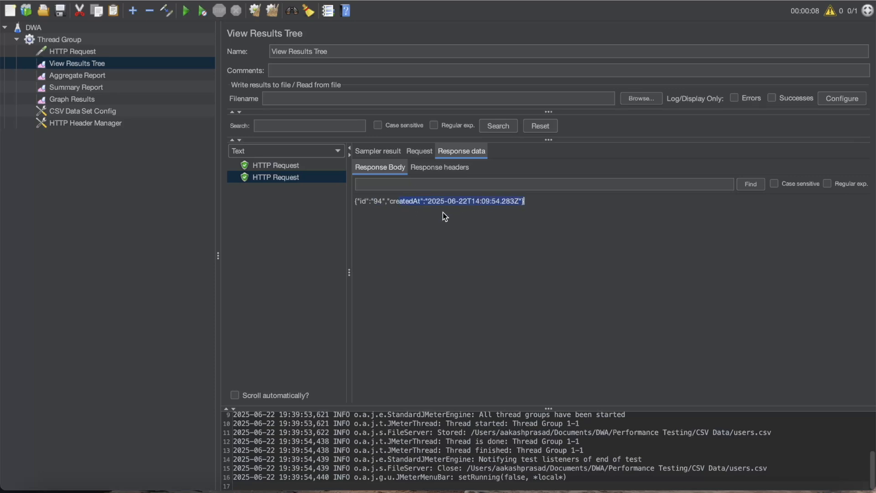
Switch to the reqres.in signup page to review its API key header instructions, and return to JMeter
{"action": "scroll", "coordinate": [413, 218], "scroll_direction": "left", "scroll_amount": 3}
{"action": "scroll", "coordinate": [413, 218], "scroll_direction": "left", "scroll_amount": 3}
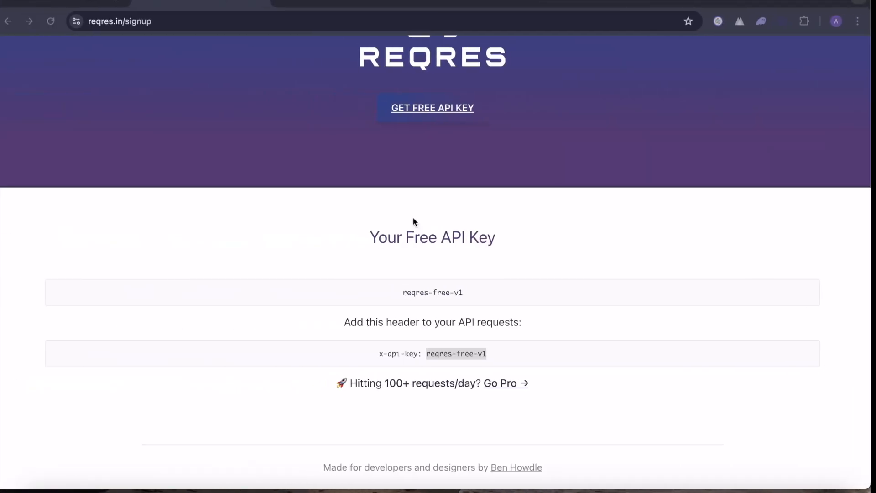
{"action": "scroll", "coordinate": [454, 283], "scroll_direction": "right", "scroll_amount": 3}
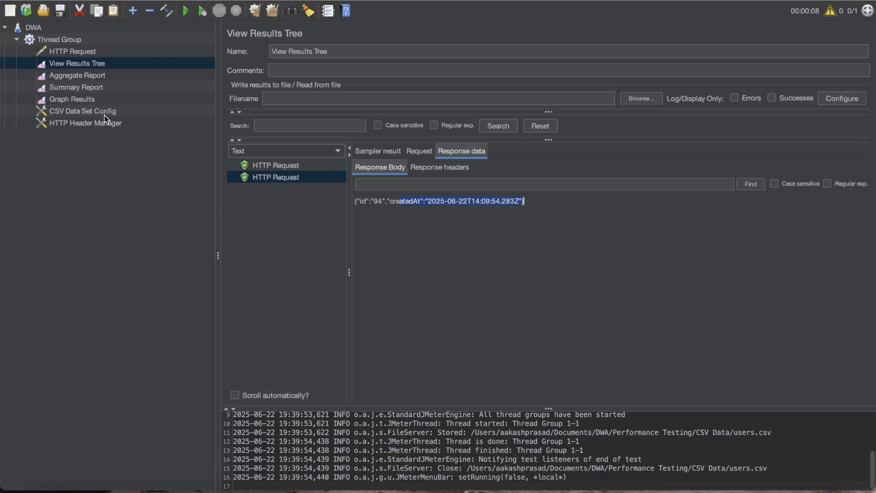
Extend the HTTP Request path with the ${xyz} variable so it reads /api/users/${xyz}
{"action": "left_click", "coordinate": [80, 51]}
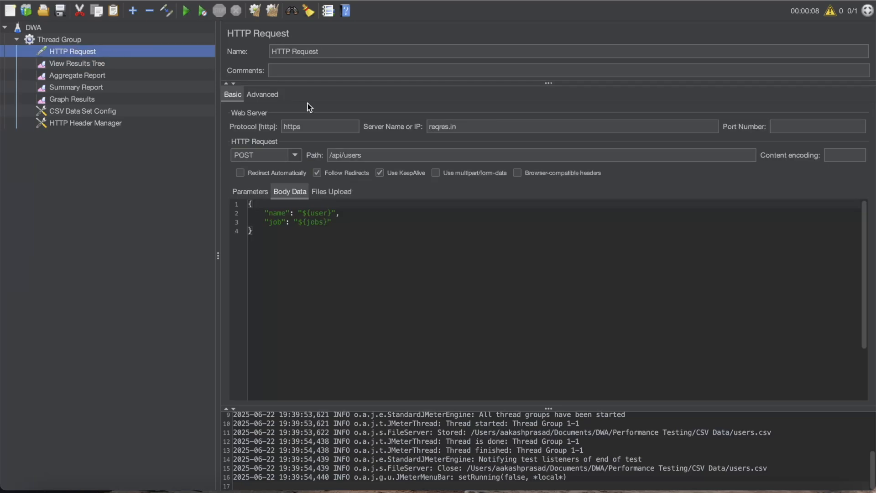
{"action": "left_click", "coordinate": [364, 159]}
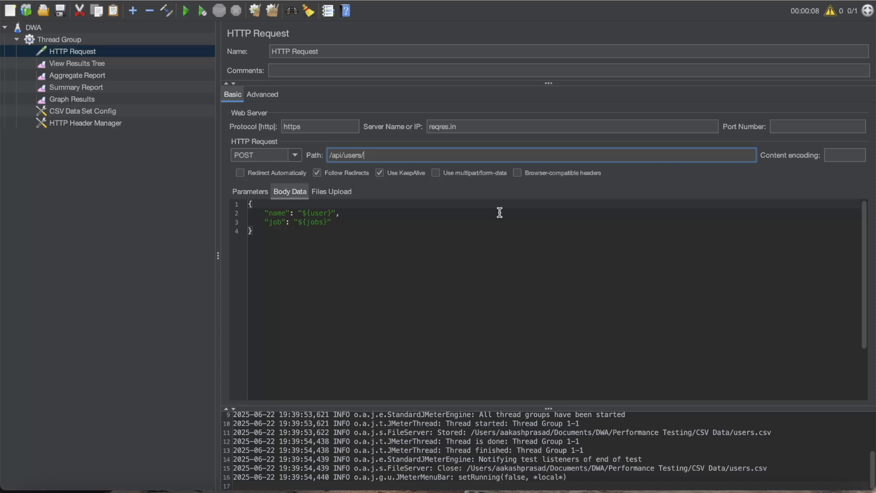
{"action": "type", "text": "$"}
{"action": "type", "text": "{}"}
{"action": "type", "text": "x"}
{"action": "type", "text": "yz"}
Add xyz as a third variable name in the CSV Data Set Config
{"action": "left_click", "coordinate": [90, 112]}
{"action": "left_click", "coordinate": [465, 129]}
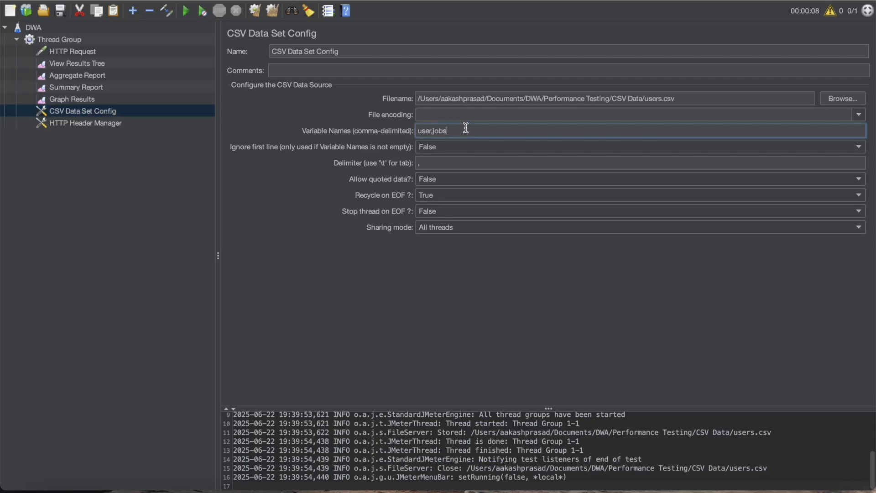
{"action": "type", "text": "xyz"}
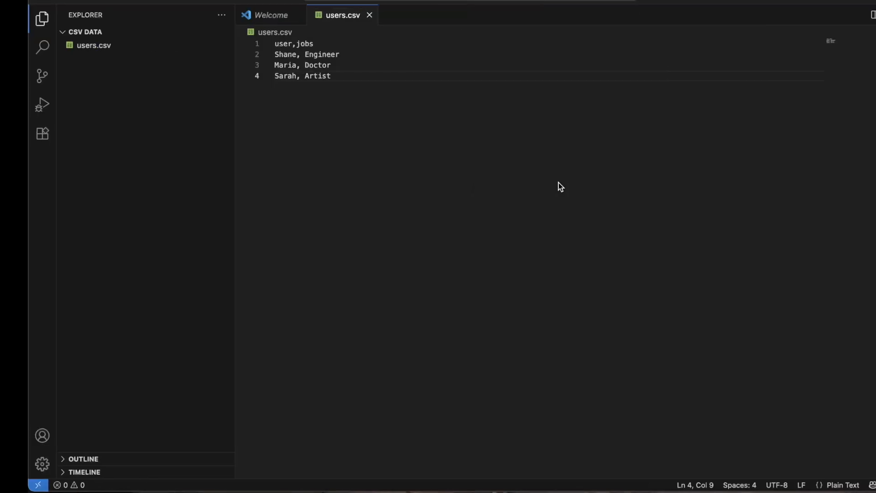
Switch to users.csv in VS Code and add an xyz column with the values burrr, hmmm and bzzz
{"action": "double_click", "coordinate": [310, 45]}
{"action": "type", "text": ","}
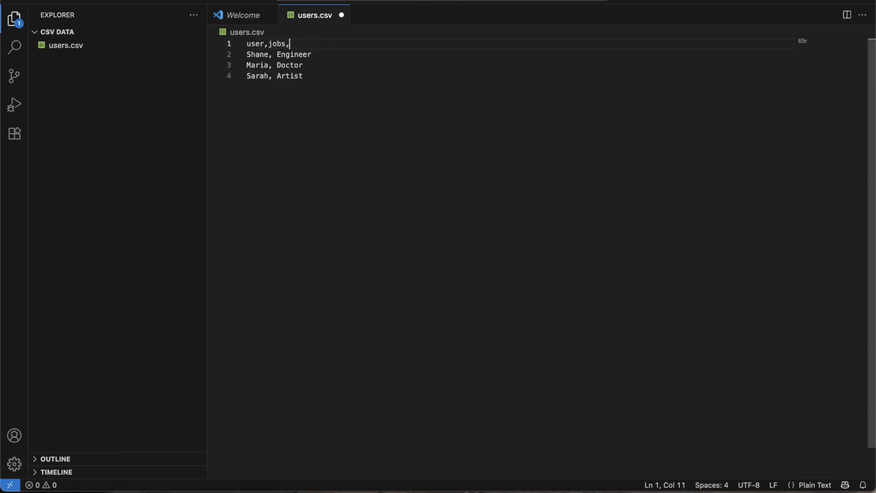
{"action": "type", "text": "xyz"}
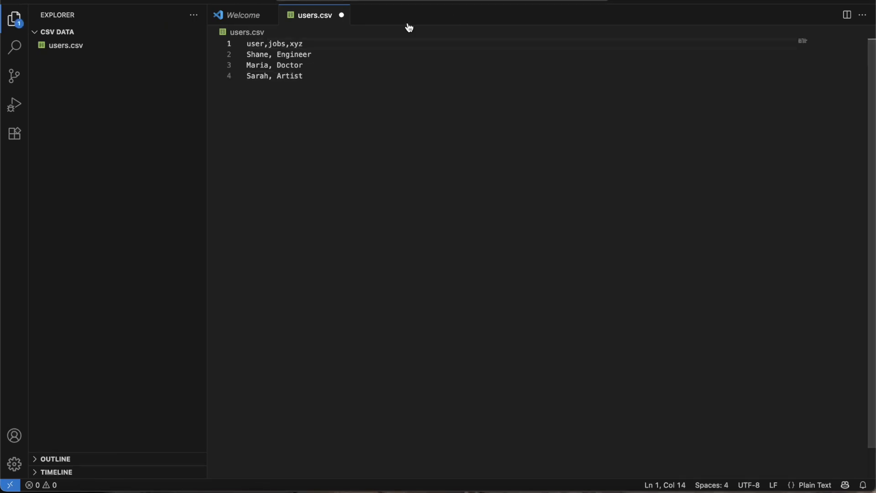
{"action": "left_click", "coordinate": [323, 54]}
{"action": "type", "text": ", "}
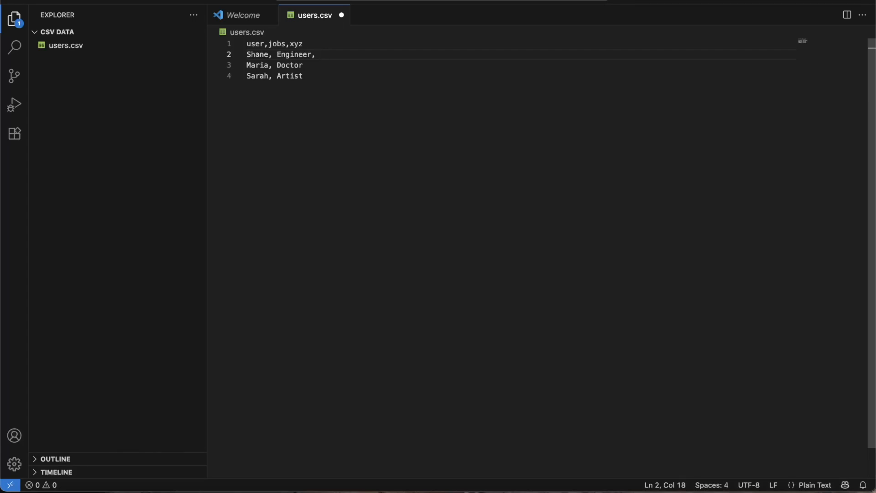
{"action": "type", "text": "burrr"}
{"action": "left_click", "coordinate": [306, 66]}
{"action": "type", "text": ", hmmm"}
{"action": "left_click", "coordinate": [328, 77]}
{"action": "type", "text": ", bzzz"}
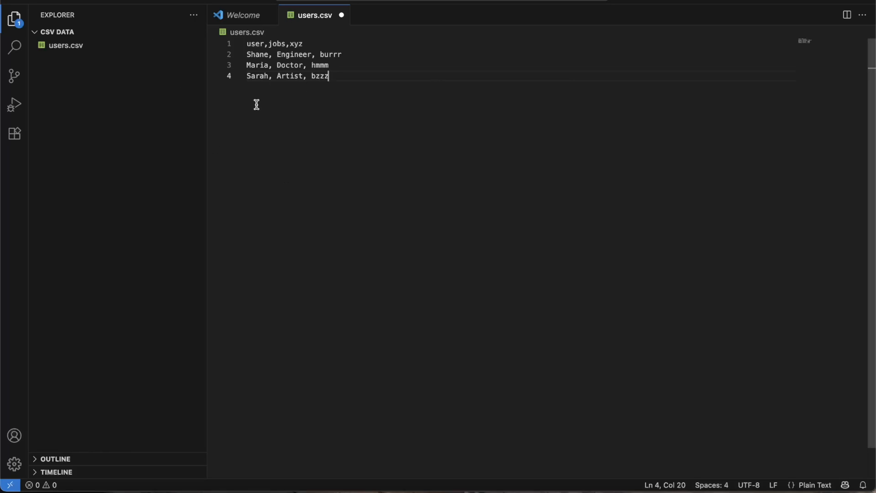
Return to JMeter, try the literal value brrr in place of ${xyz} in the HTTP Request path, and restore the variable
{"action": "double_click", "coordinate": [335, 52]}
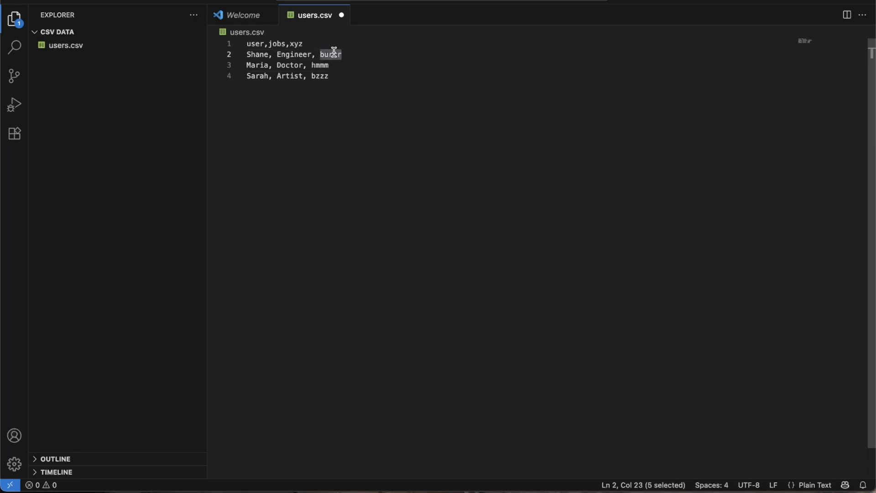
{"action": "key", "text": "ctrl+Left"}
{"action": "key", "text": "ctrl+Left"}
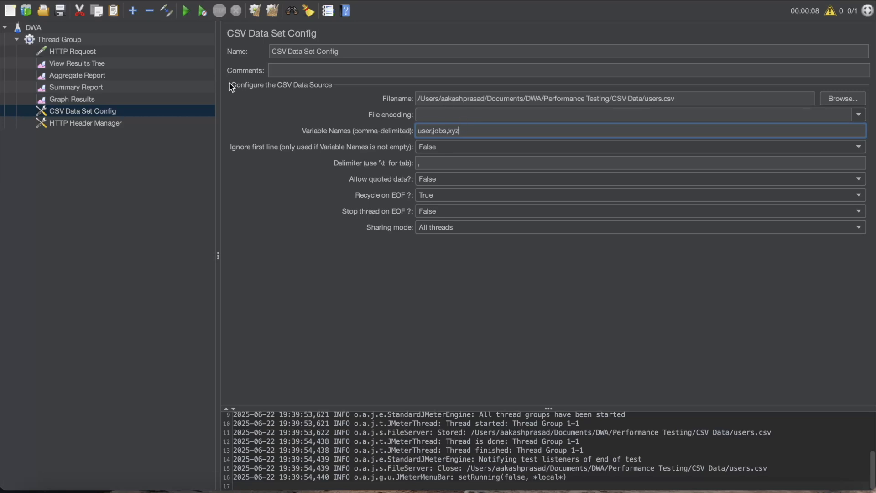
{"action": "left_click", "coordinate": [78, 53]}
{"action": "left_click_drag", "start_coordinate": [398, 155], "coordinate": [362, 156]}
{"action": "key", "text": "super+c"}
{"action": "type", "text": "brrr"}
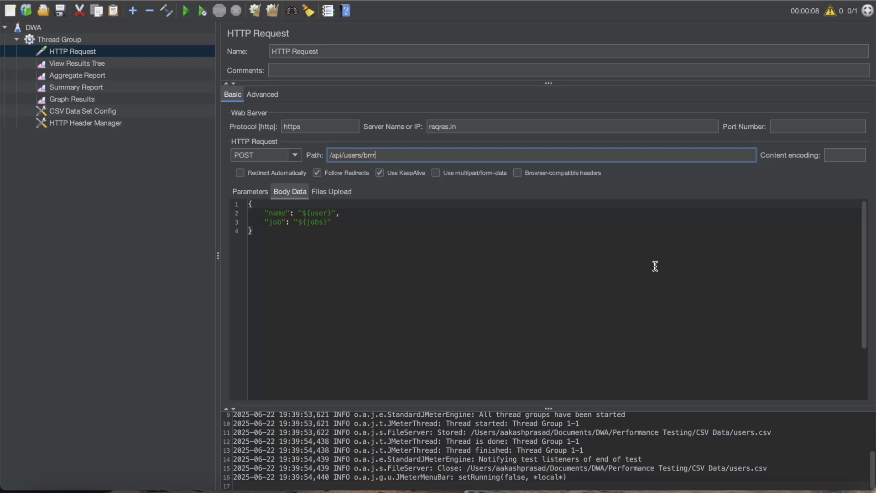
{"action": "key", "text": "BackSpace"}
{"action": "key", "text": "BackSpace"}
{"action": "key", "text": "BackSpace"}
{"action": "type", "text": "urr"}
{"action": "key", "text": "BackSpace"}
{"action": "key", "text": "BackSpace"}
{"action": "type", "text": "rr"}
{"action": "key", "text": "BackSpace"}
{"action": "key", "text": "BackSpace"}
{"action": "key", "text": "BackSpace"}
{"action": "key", "text": "super+v"}
Append ?${age} to the HTTP Request path and add age to the variable names in the CSV Data Set Config
{"action": "type", "text": "?${age"}
{"action": "left_click", "coordinate": [102, 123]}
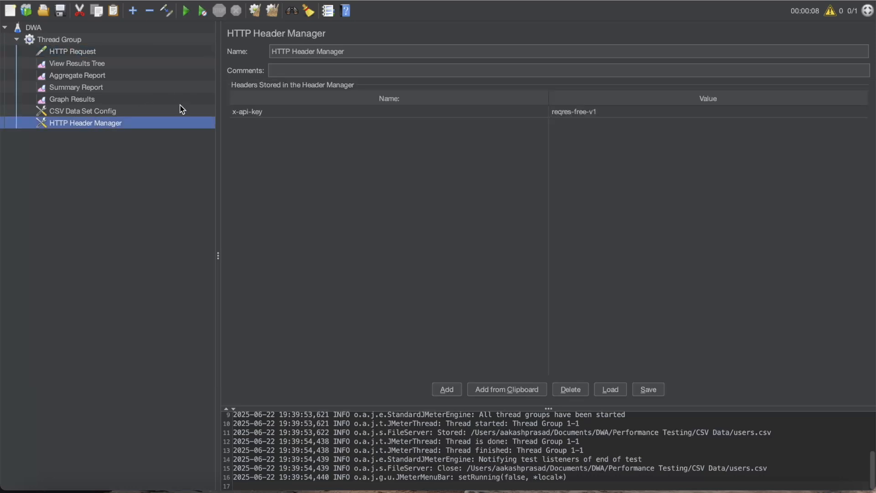
{"action": "left_click", "coordinate": [116, 111]}
{"action": "left_click", "coordinate": [498, 132]}
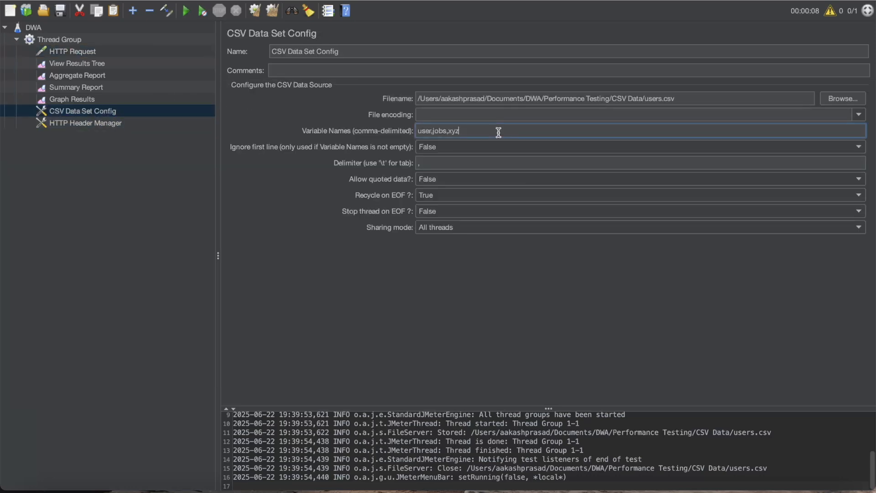
{"action": "type", "text": ",abc"}
Switch to users.csv in VS Code, add an age column with the values 22, 24 and 44, and return to JMeter
{"action": "key", "text": "ctrl+Right"}
{"action": "key", "text": "ctrl+Right"}
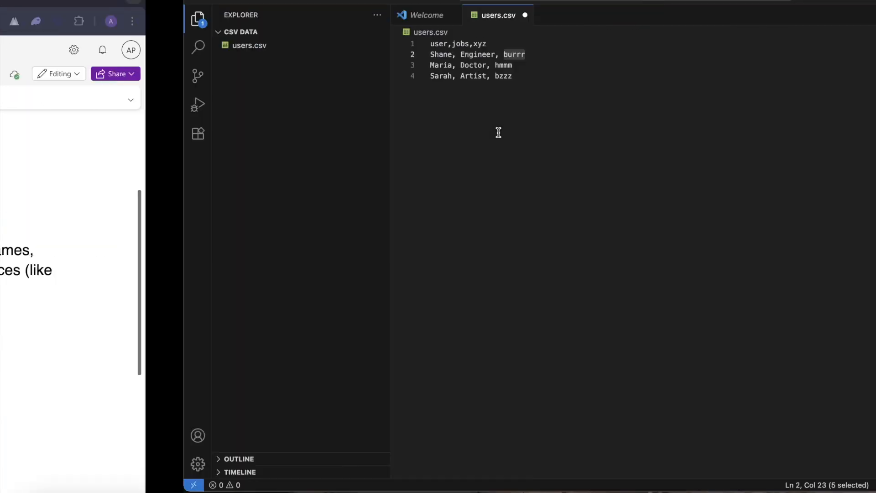
{"action": "left_click", "coordinate": [327, 42]}
{"action": "type", "text": ", age"}
{"action": "left_click", "coordinate": [310, 42]}
{"action": "key", "text": "BackSpace"}
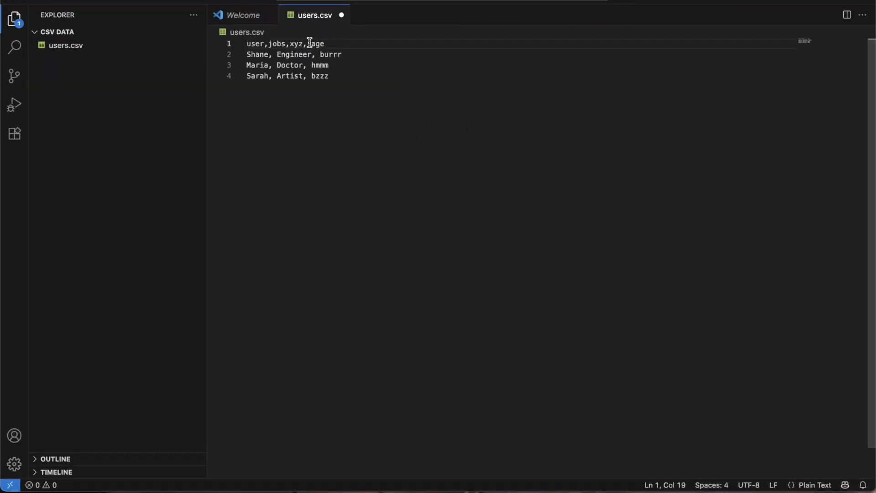
{"action": "left_click", "coordinate": [368, 55]}
{"action": "type", "text": ",22"}
{"action": "left_click", "coordinate": [344, 63]}
{"action": "type", "text": ",24"}
{"action": "left_click", "coordinate": [337, 74]}
{"action": "type", "text": ",44"}
{"action": "left_click_drag", "start_coordinate": [343, 76], "coordinate": [245, 48]}
{"action": "key", "text": "ctrl+Left"}
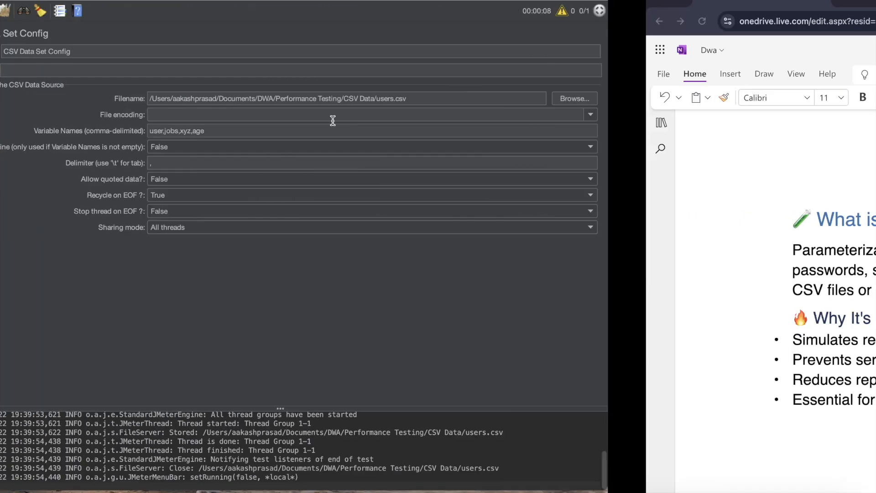